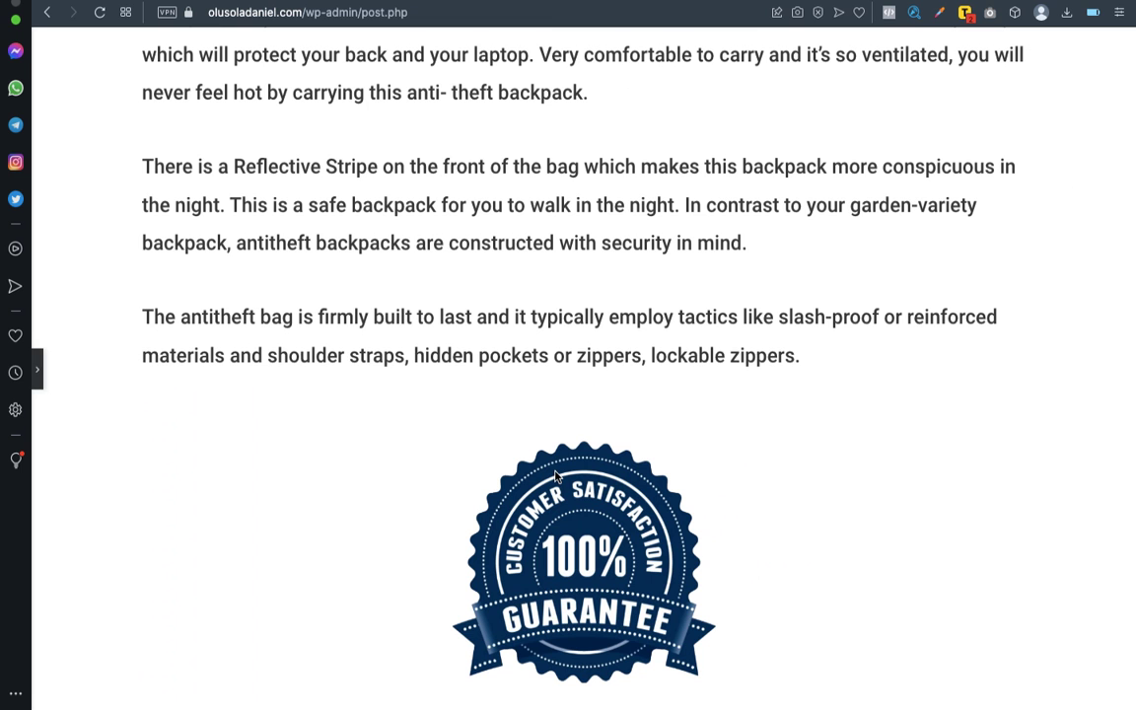
# Step: Start adding a new section below the guarantee badge, then hide the editing panel to view the page
pyautogui.click(40, 374)
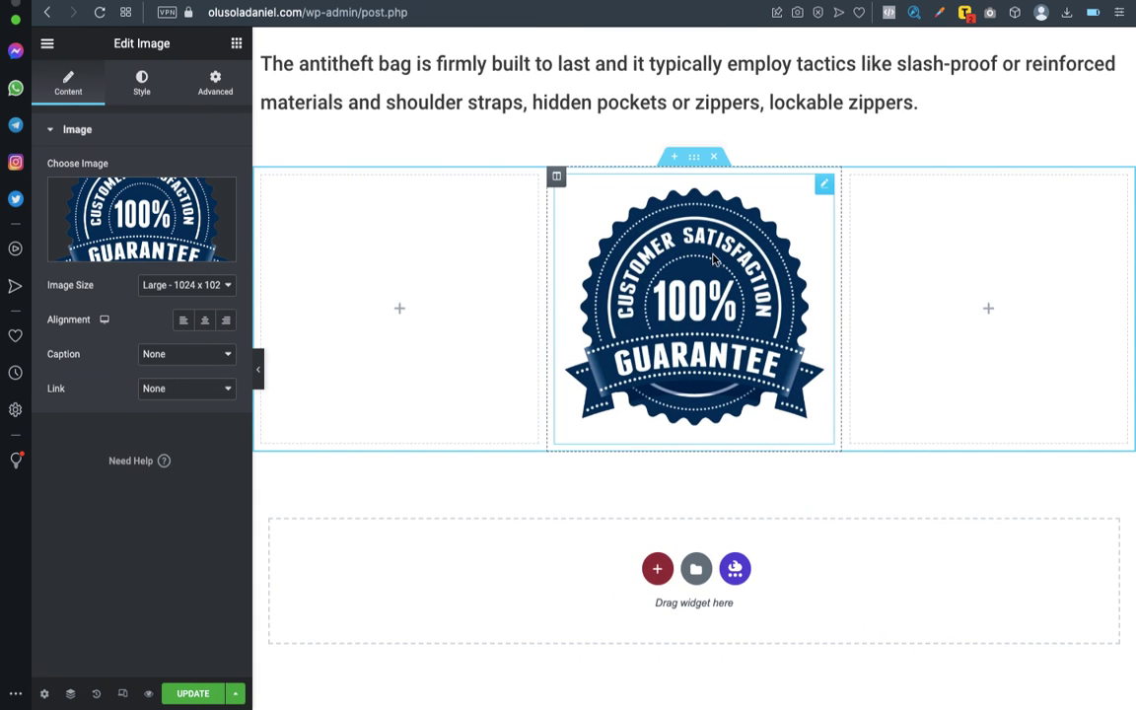
pyautogui.click(657, 568)
pyautogui.scroll(-2, 804, 651)
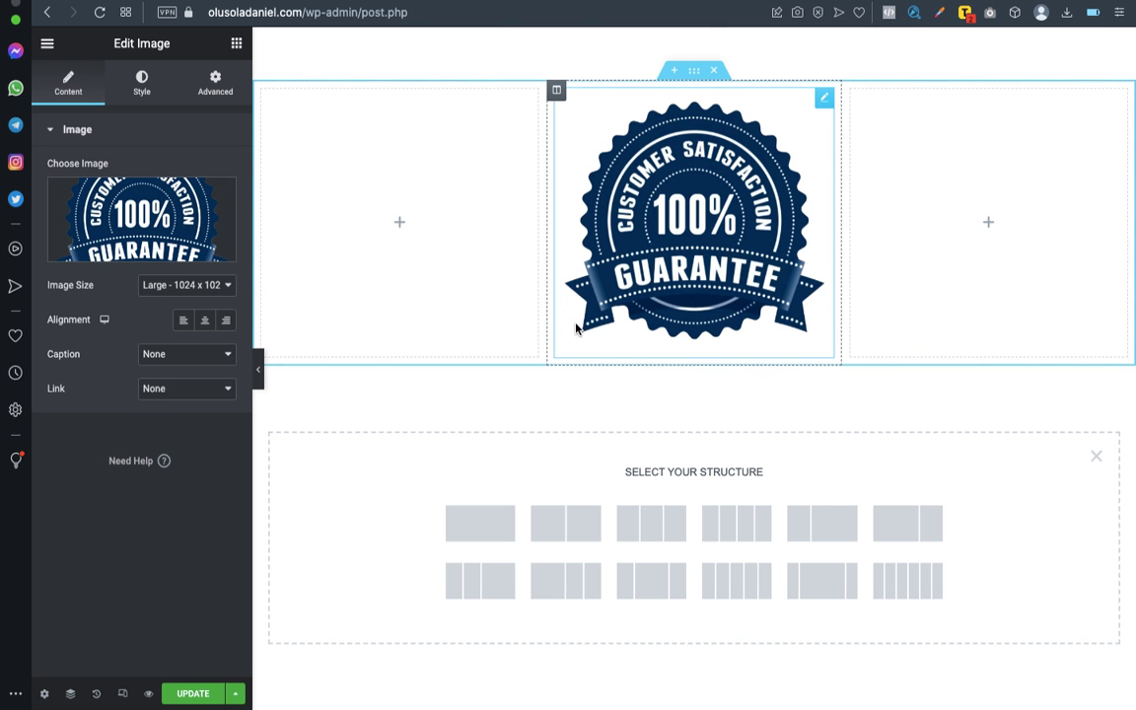
pyautogui.scroll(2, 579, 328)
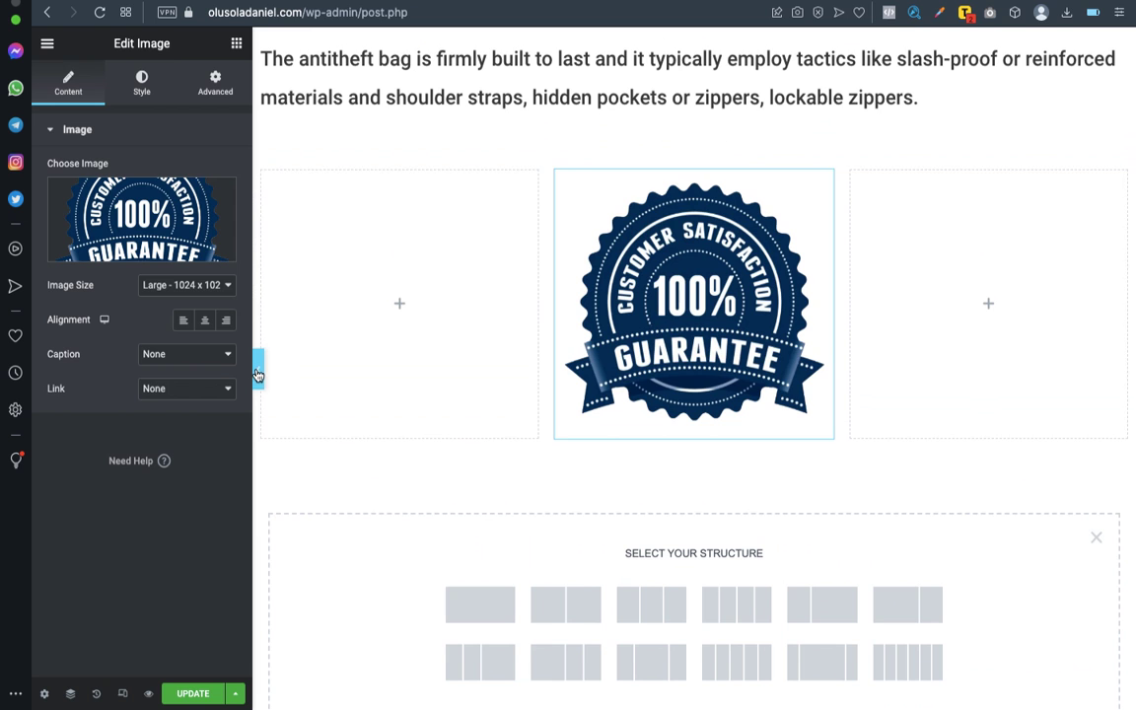
pyautogui.scroll(3, 257, 370)
pyautogui.click(257, 369)
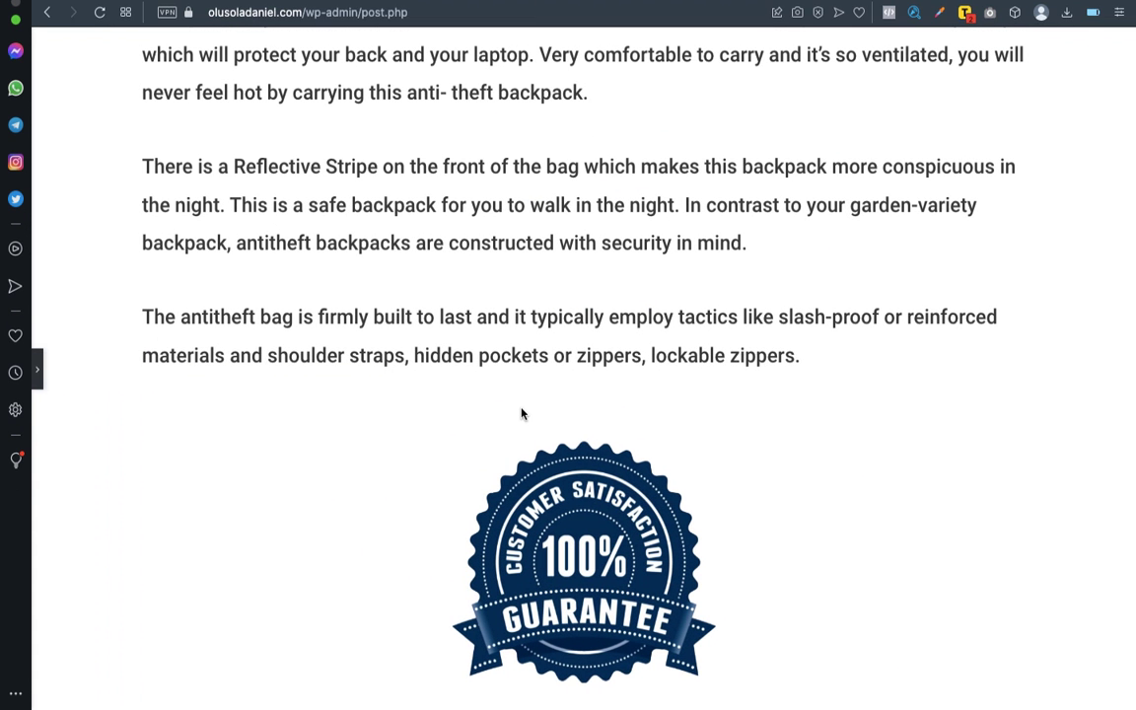
# Step: Switch to the Word outline, read the Guarantee, Product video and CTAs entries, and return to the page editor
pyautogui.hotkey('ctrl', 'Left')
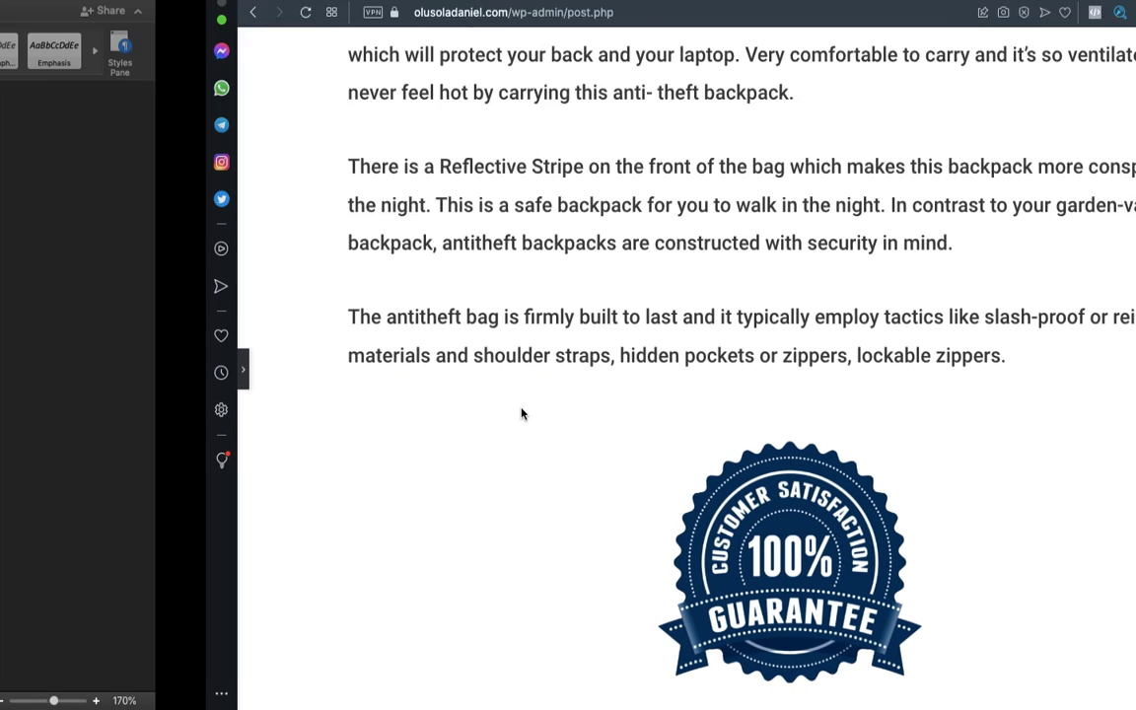
pyautogui.scroll(-2, 432, 424)
pyautogui.scroll(-1, 432, 424)
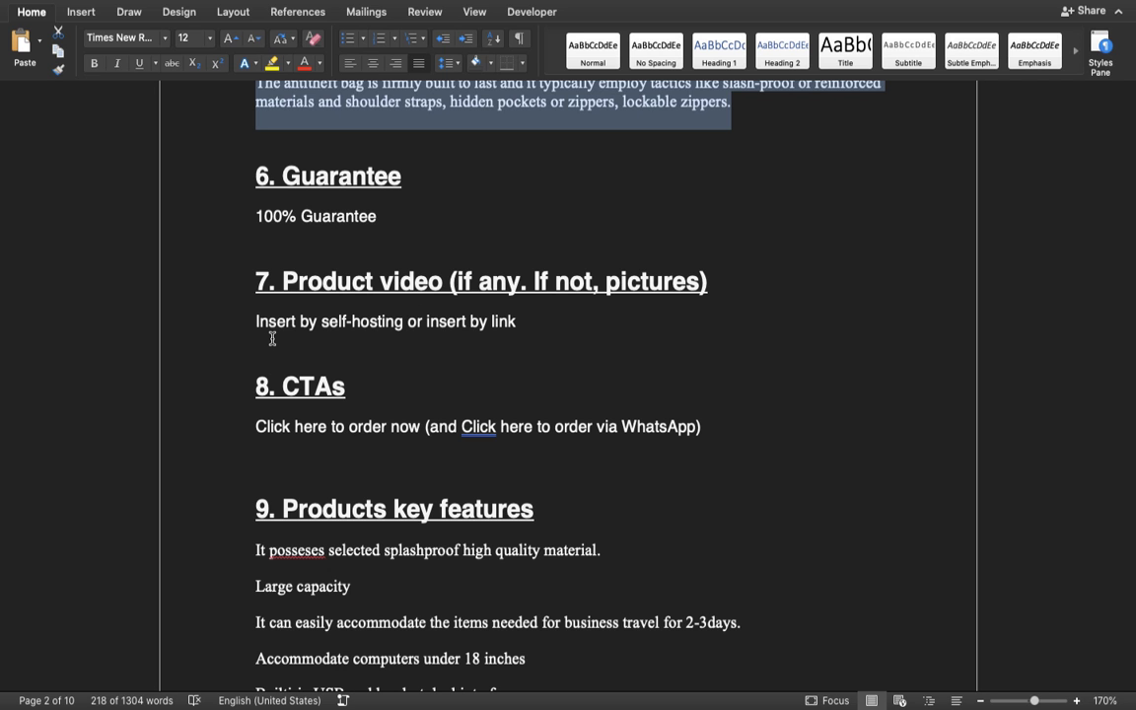
pyautogui.hotkey('ctrl', 'Right')
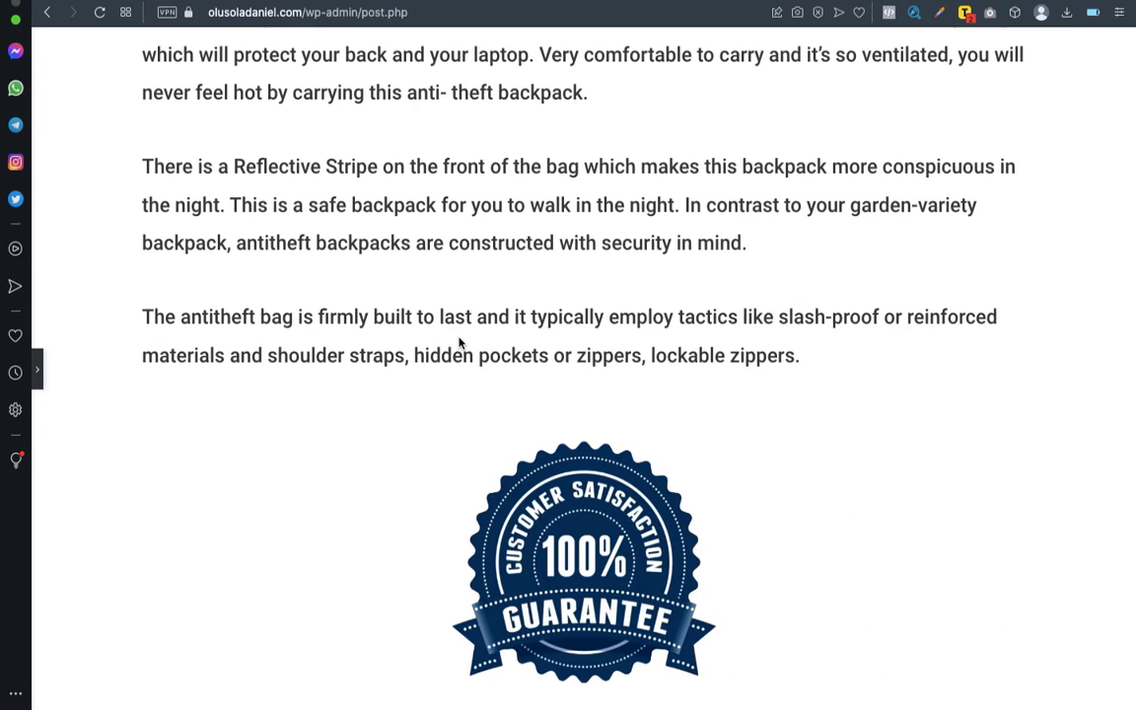
# Step: Insert a single-column section below the guarantee badge
pyautogui.click(36, 373)
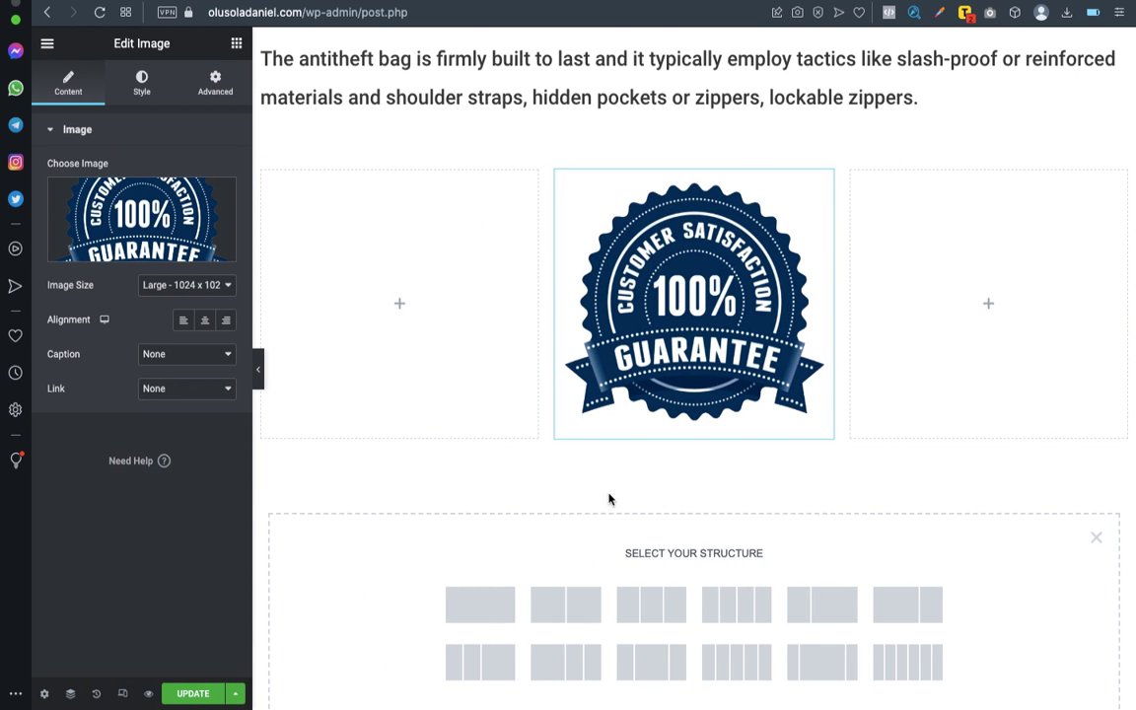
pyautogui.scroll(-2, 591, 495)
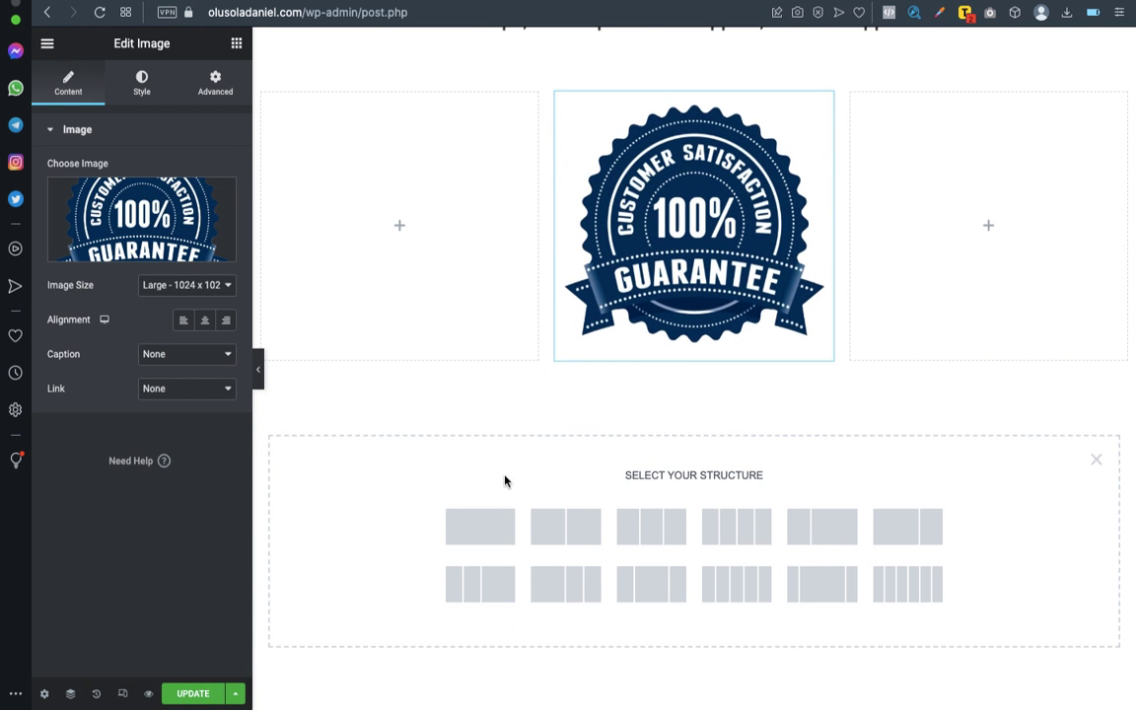
pyautogui.click(483, 524)
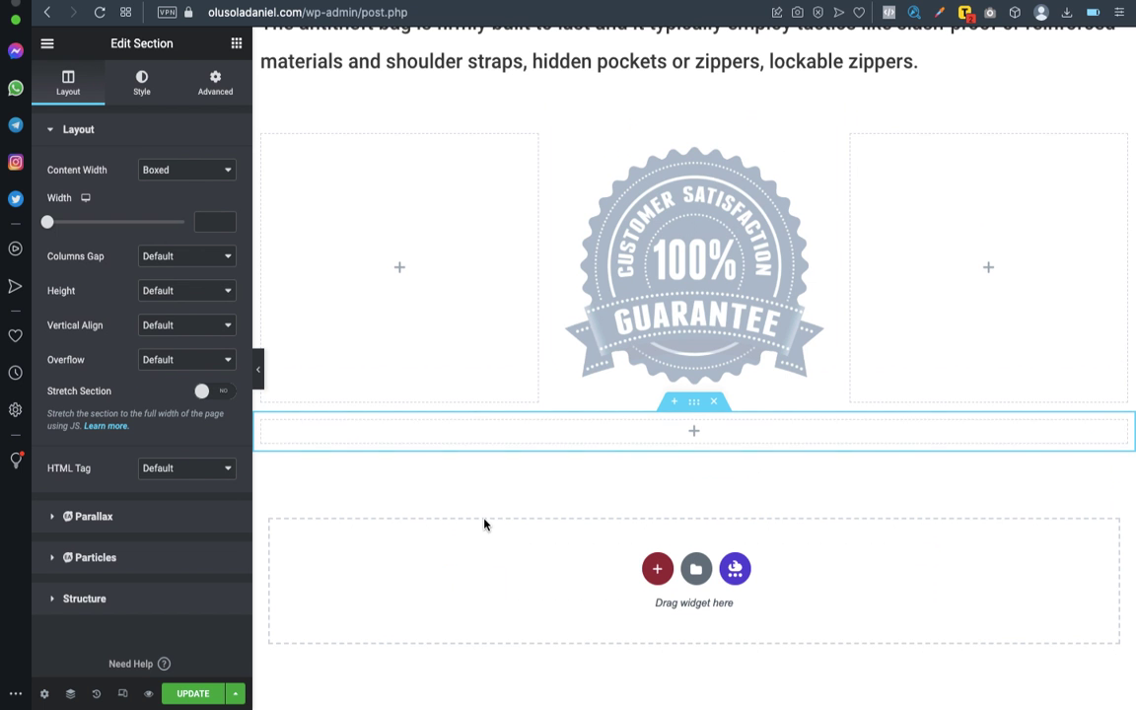
# Step: Place a Video widget in the empty single-column section below the guarantee badge
pyautogui.click(237, 45)
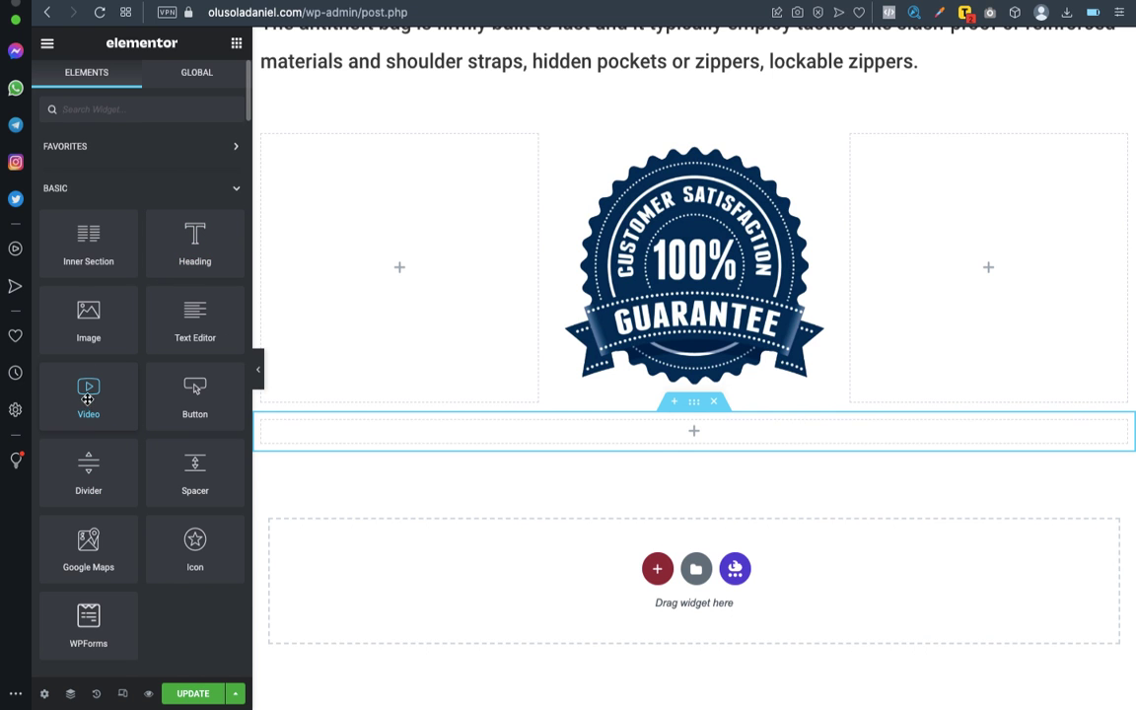
pyautogui.moveTo(87, 393); pyautogui.dragTo(639, 449)
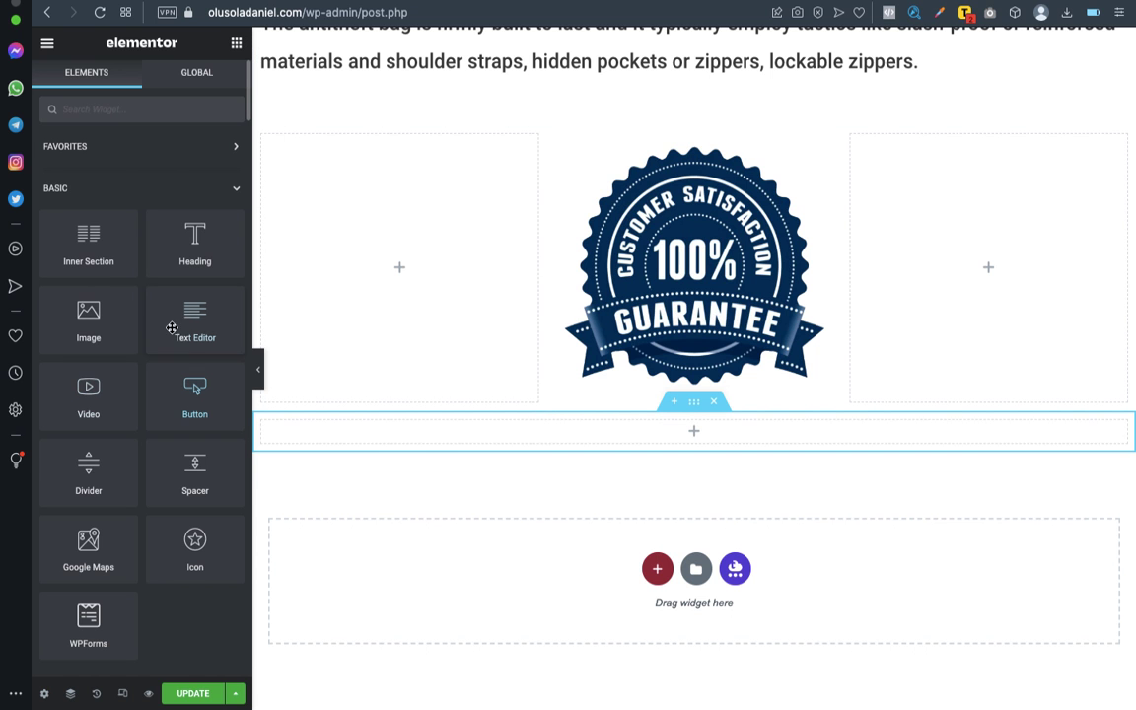
pyautogui.moveTo(85, 392); pyautogui.dragTo(710, 424)
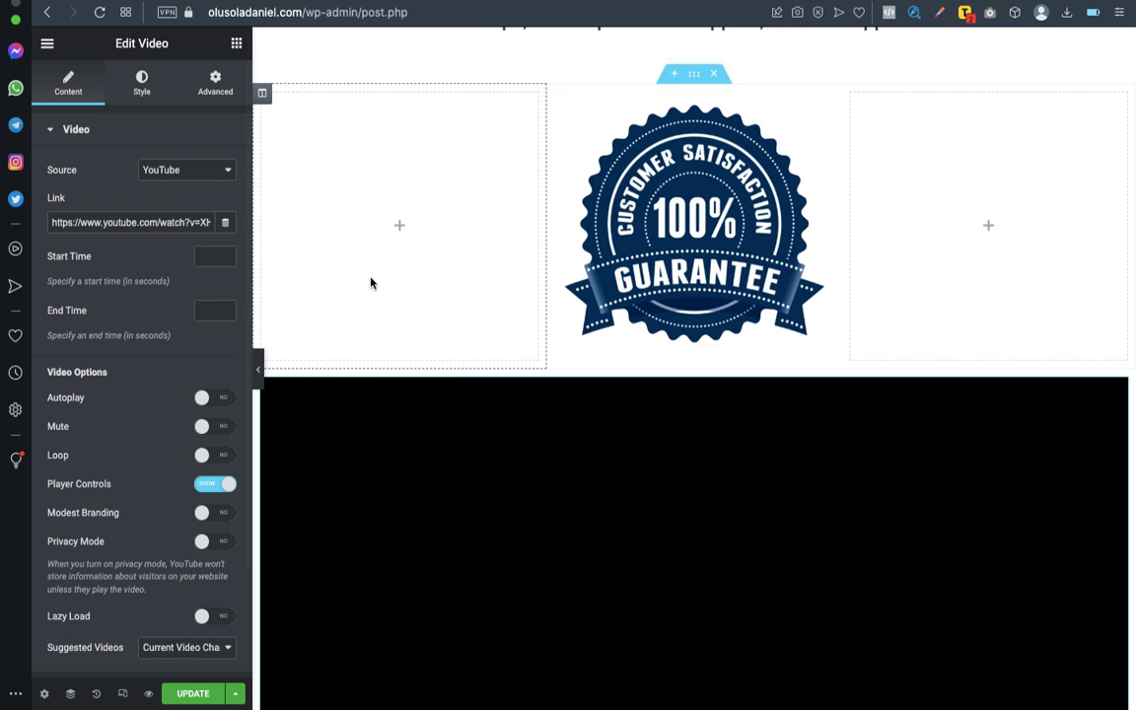
pyautogui.scroll(-3, 323, 334)
pyautogui.scroll(5, 323, 334)
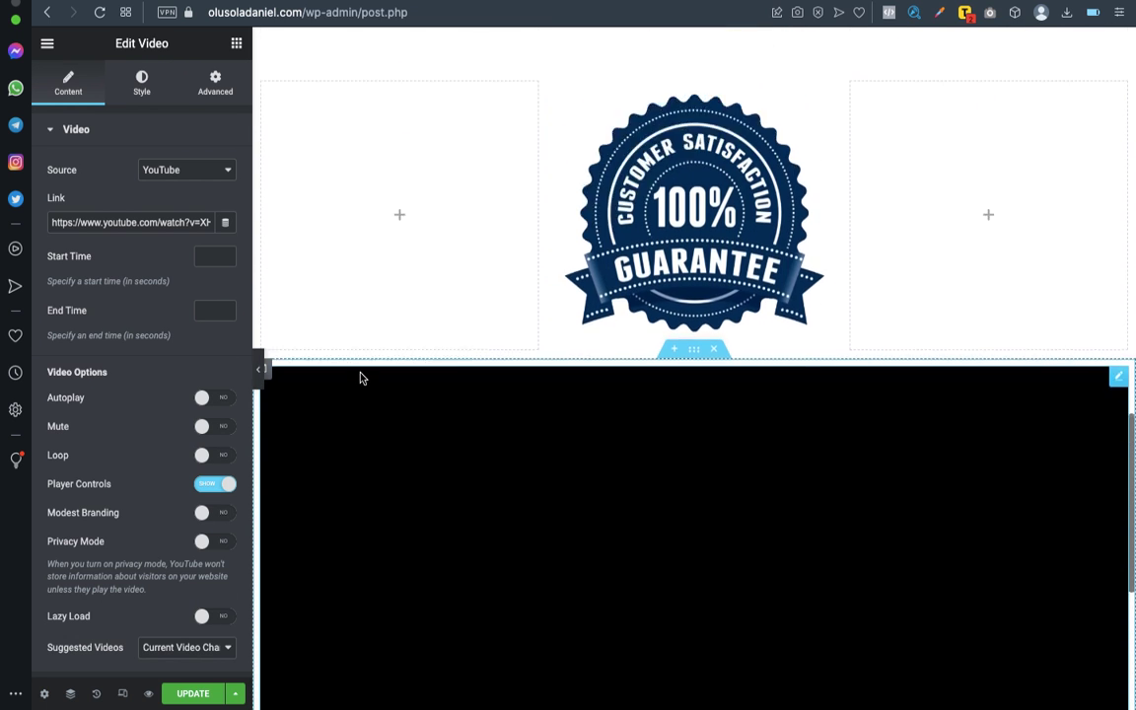
pyautogui.scroll(-3, 310, 316)
pyautogui.scroll(2, 310, 317)
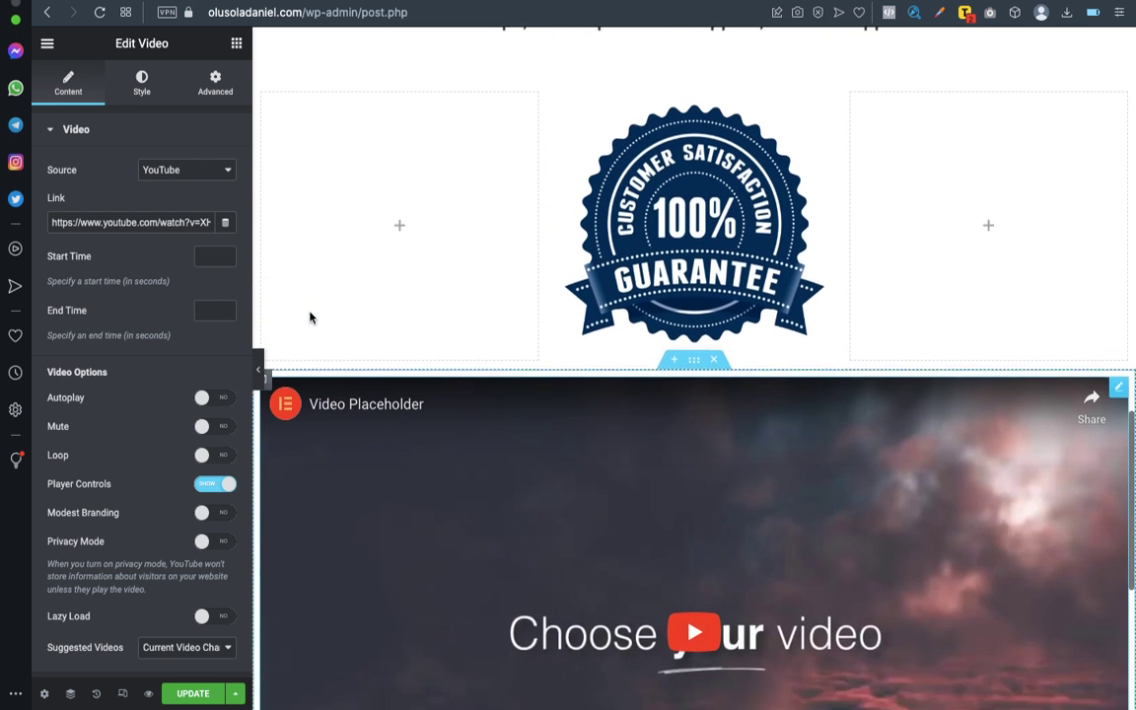
# Step: Try Self Hosted as the source of the new video widget
pyautogui.click(205, 171)
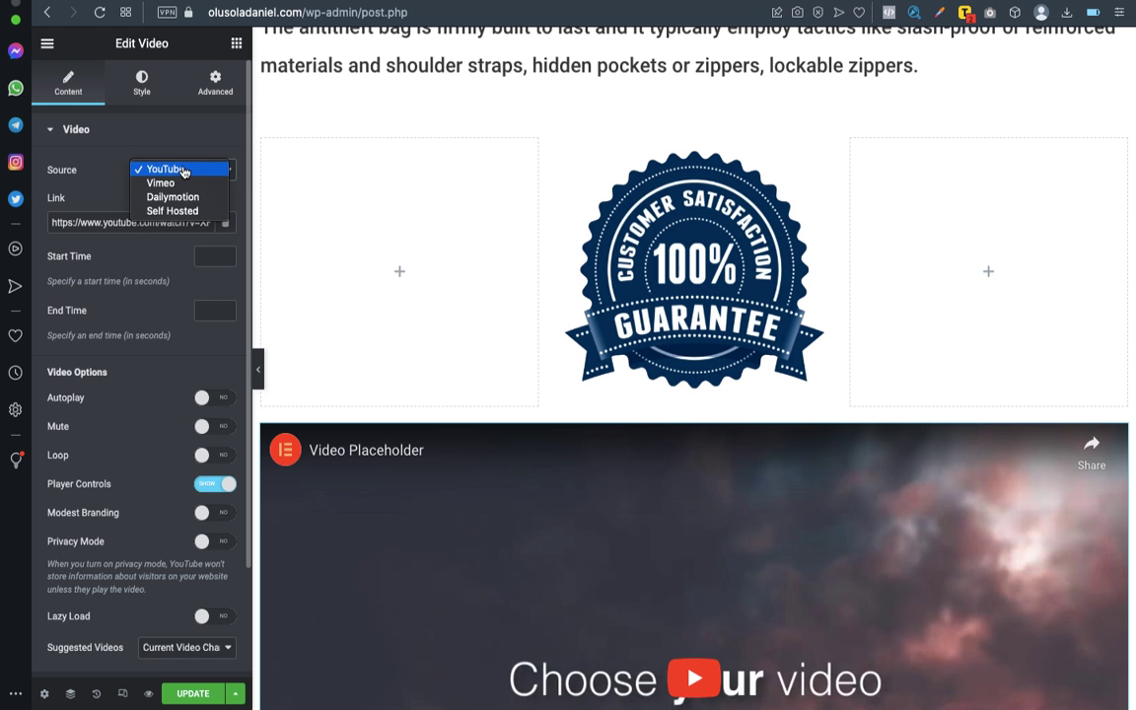
pyautogui.click(102, 223)
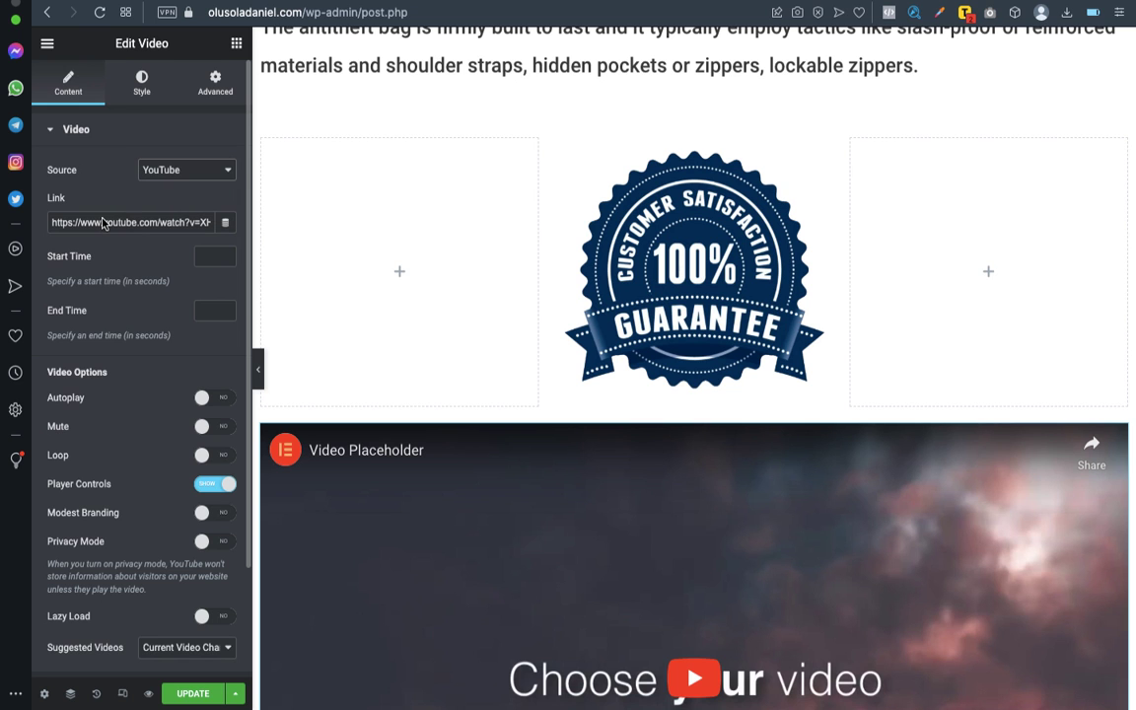
pyautogui.click(184, 170)
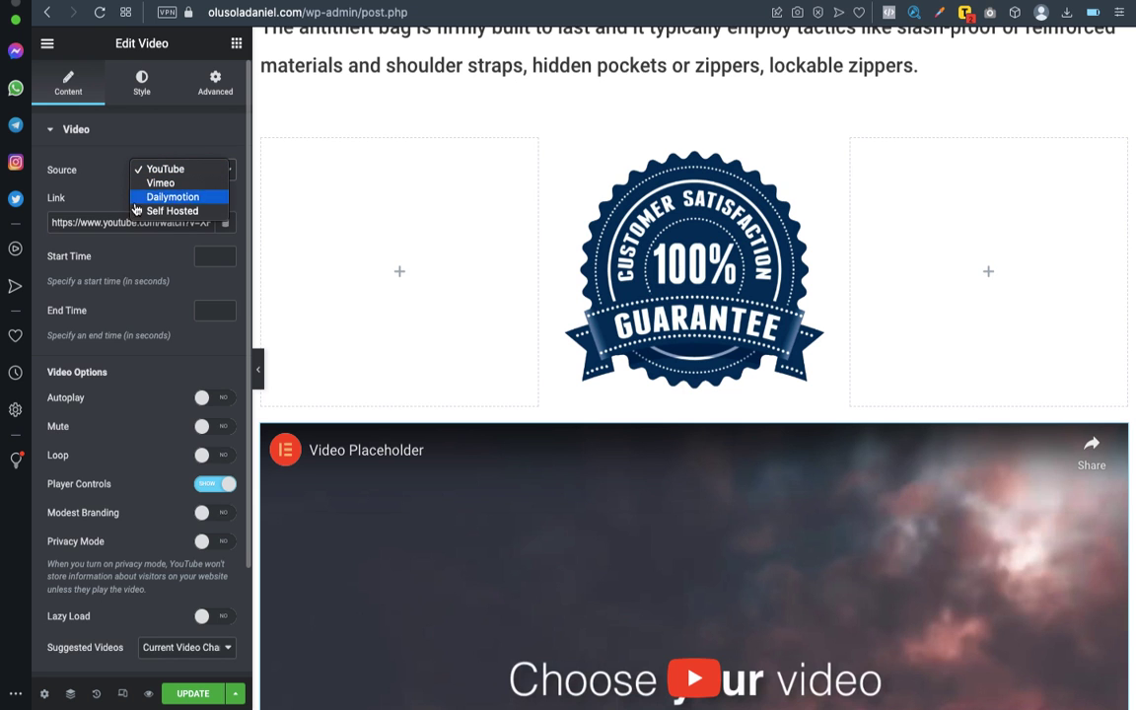
pyautogui.click(170, 212)
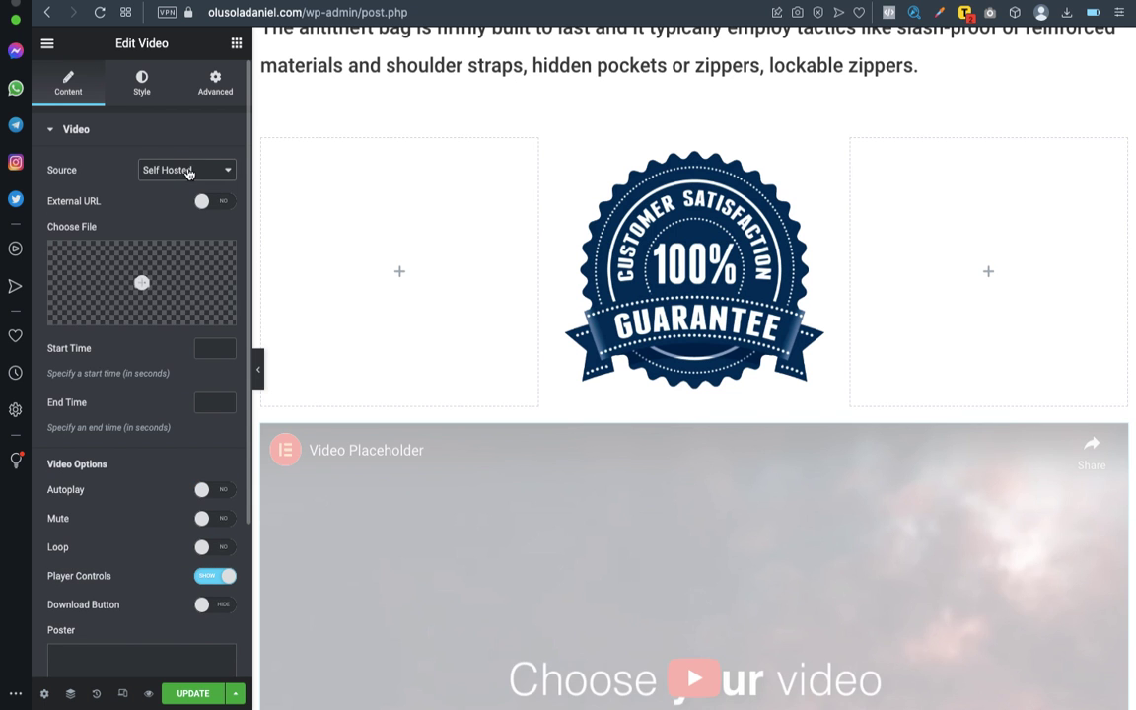
pyautogui.click(189, 172)
pyautogui.click(189, 172)
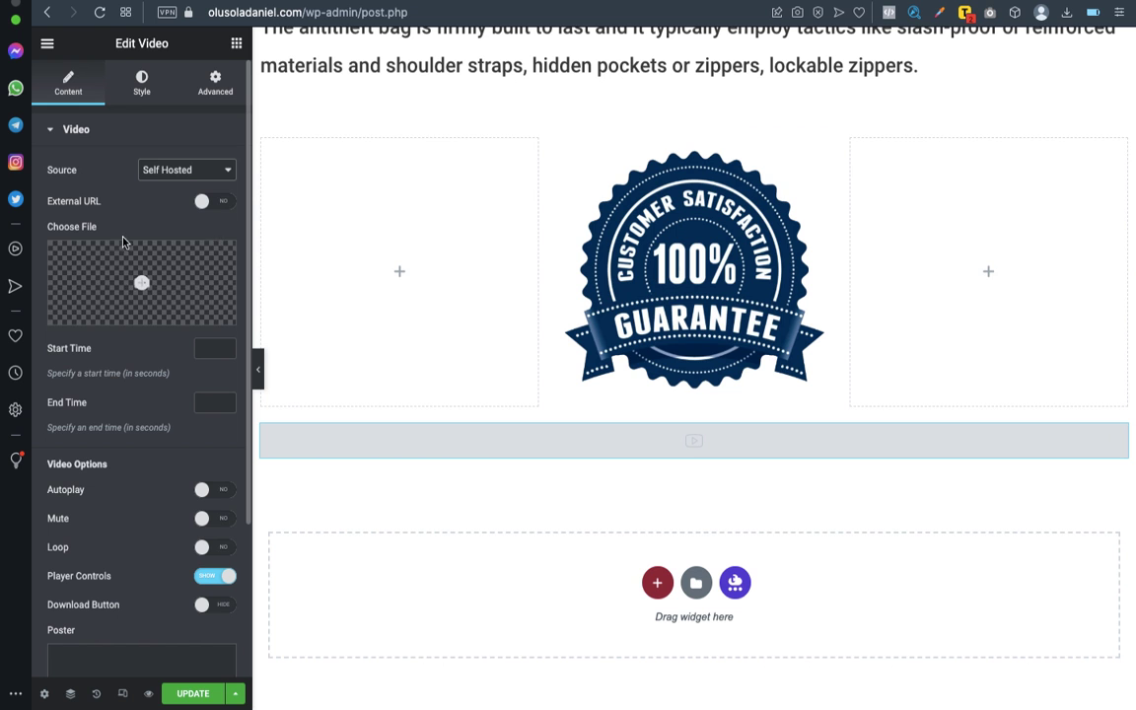
# Step: Switch the video widget's source back to YouTube and go to its link
pyautogui.click(178, 170)
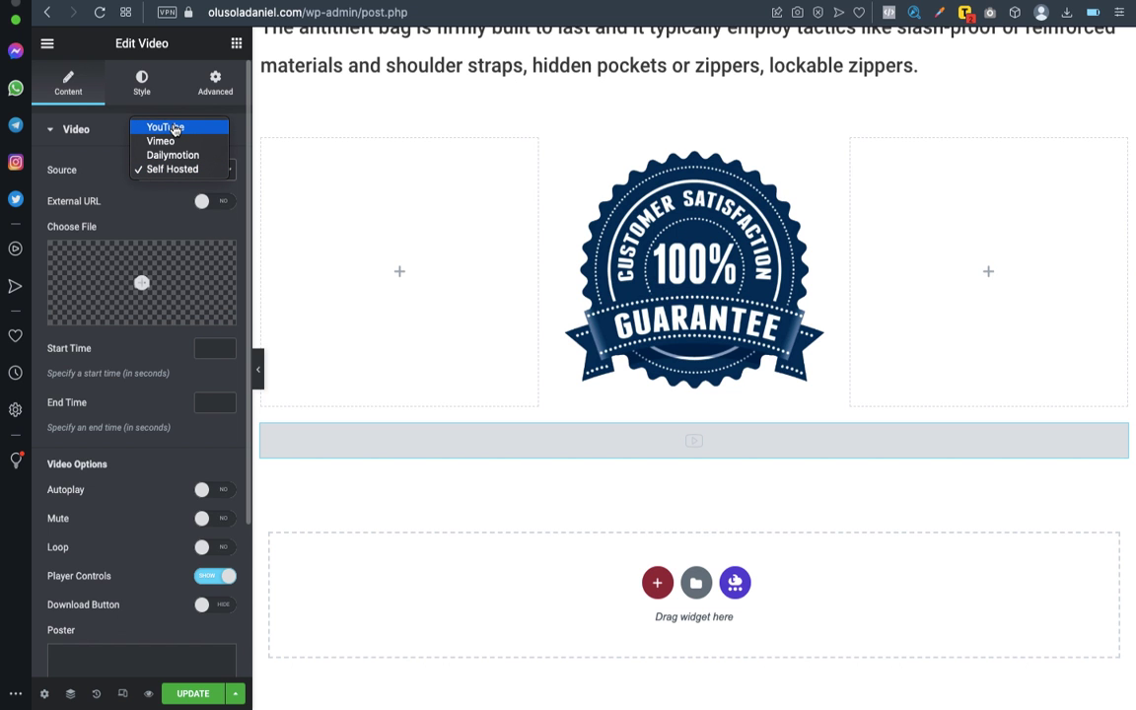
pyautogui.click(164, 129)
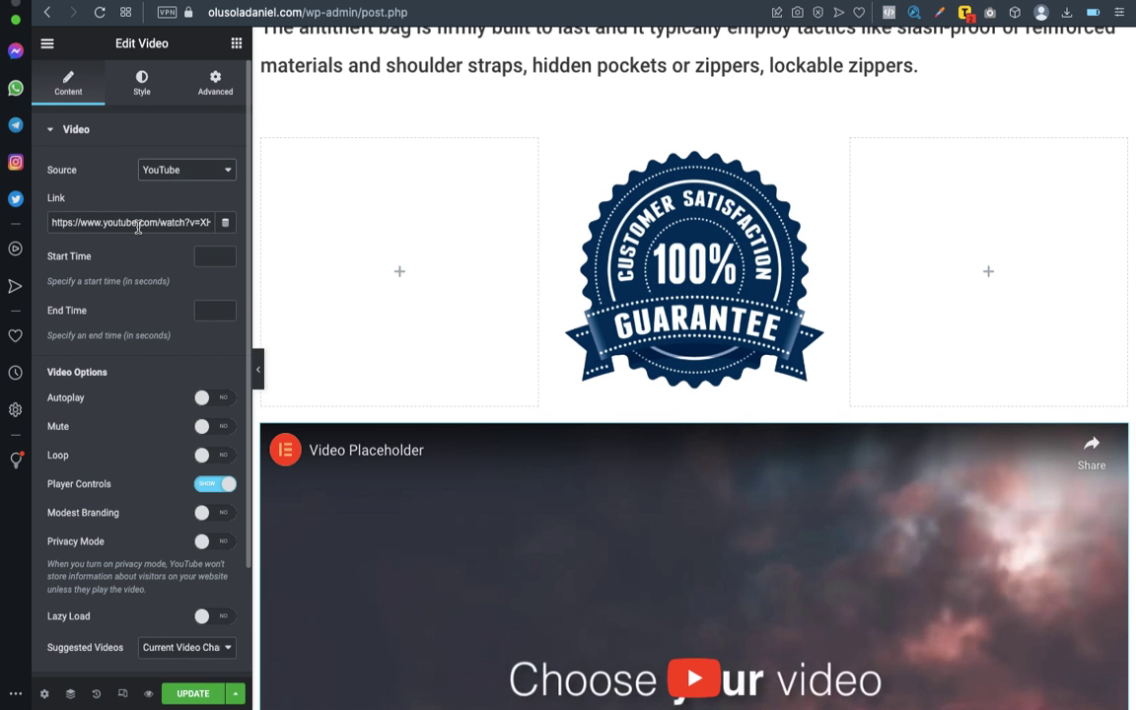
pyautogui.click(138, 228)
pyautogui.scroll(-3, 523, 400)
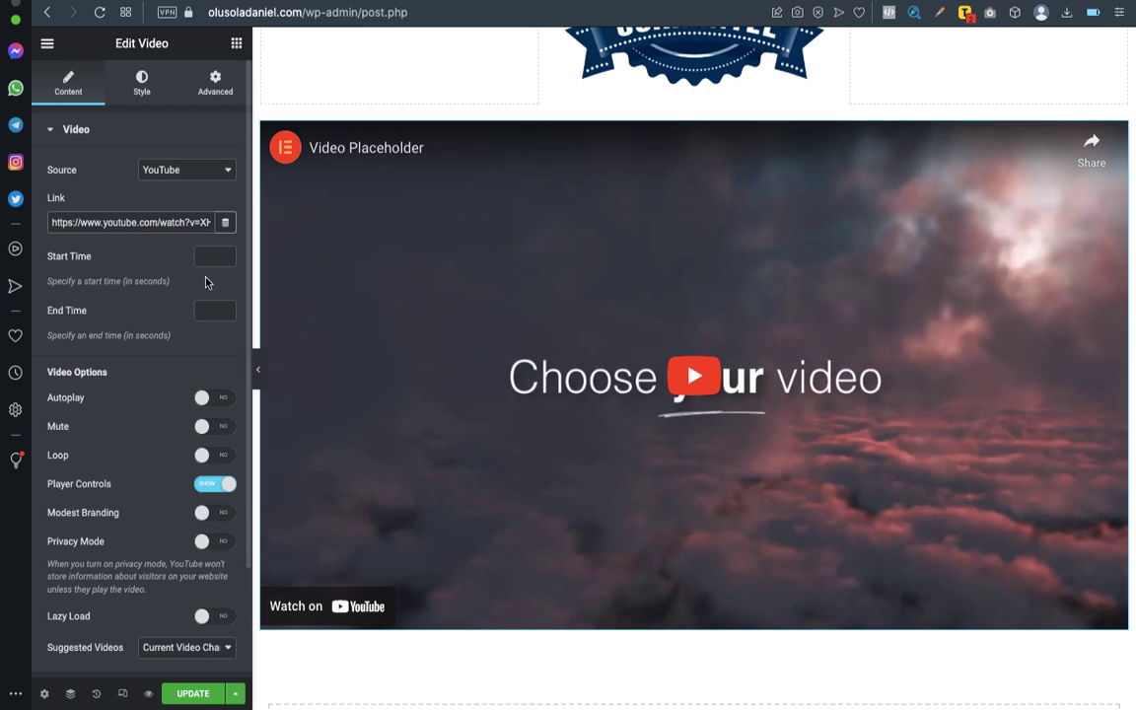
# Step: Set the video source to Self Hosted and open the media library for choosing the video file
pyautogui.click(214, 172)
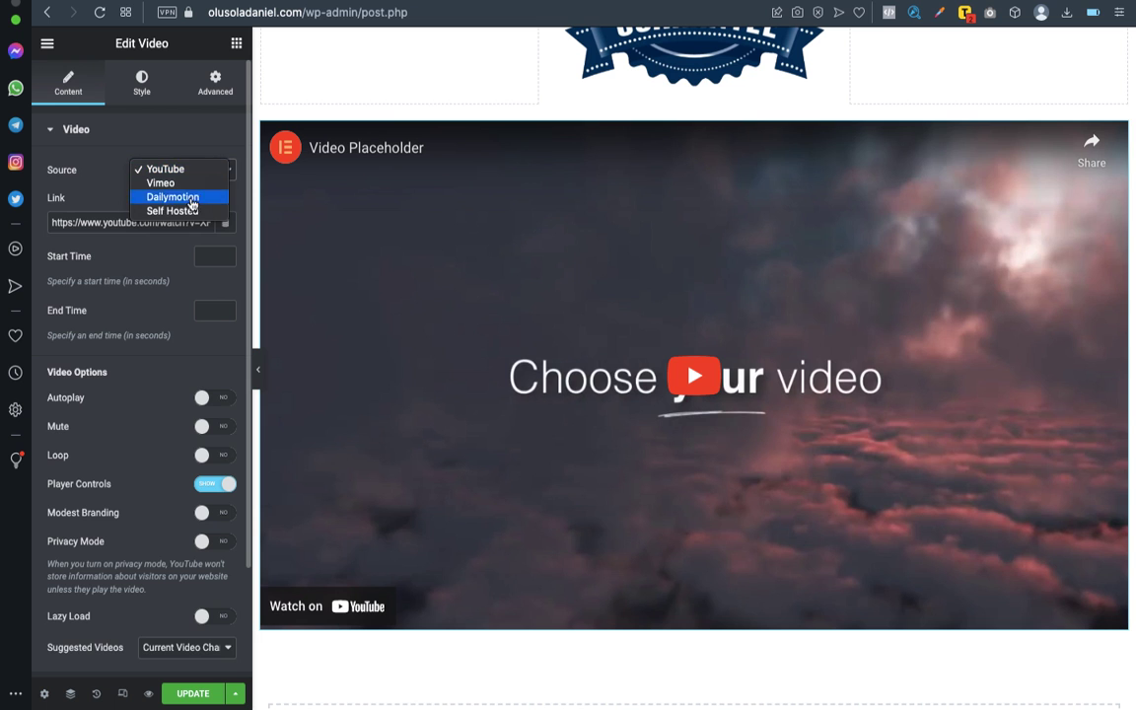
pyautogui.click(168, 211)
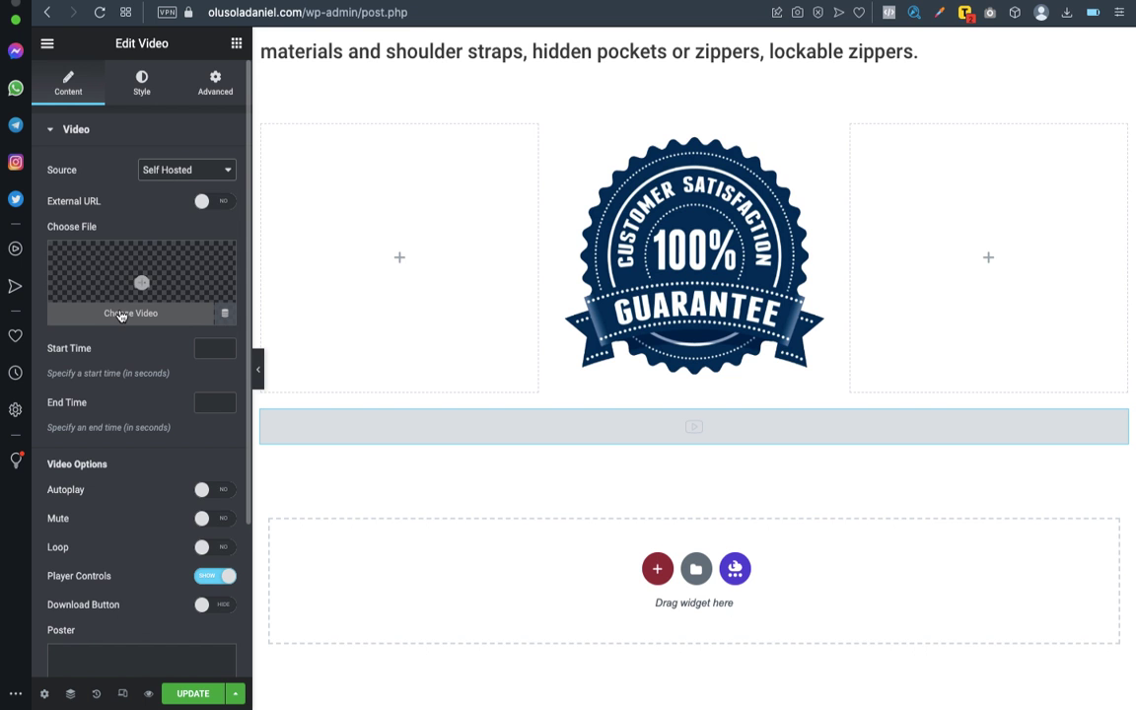
pyautogui.click(121, 314)
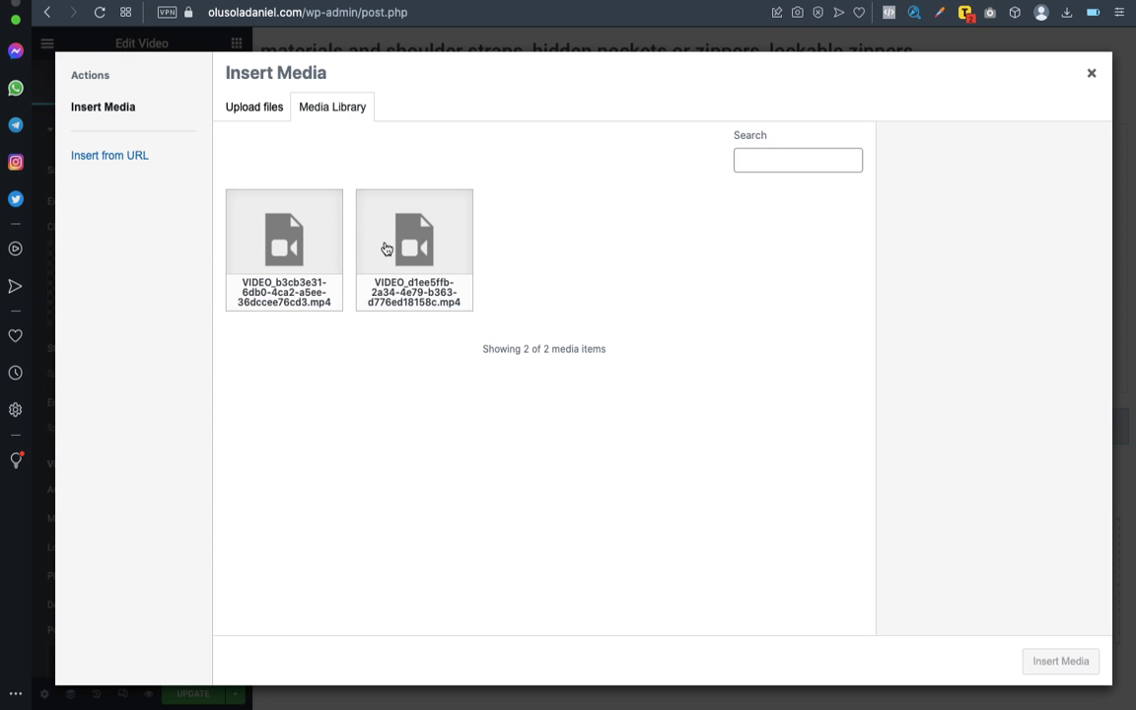
# Step: Compare the two MP4 videos in the media library and preview the one beginning VIDEO_b3cb3e31
pyautogui.click(296, 221)
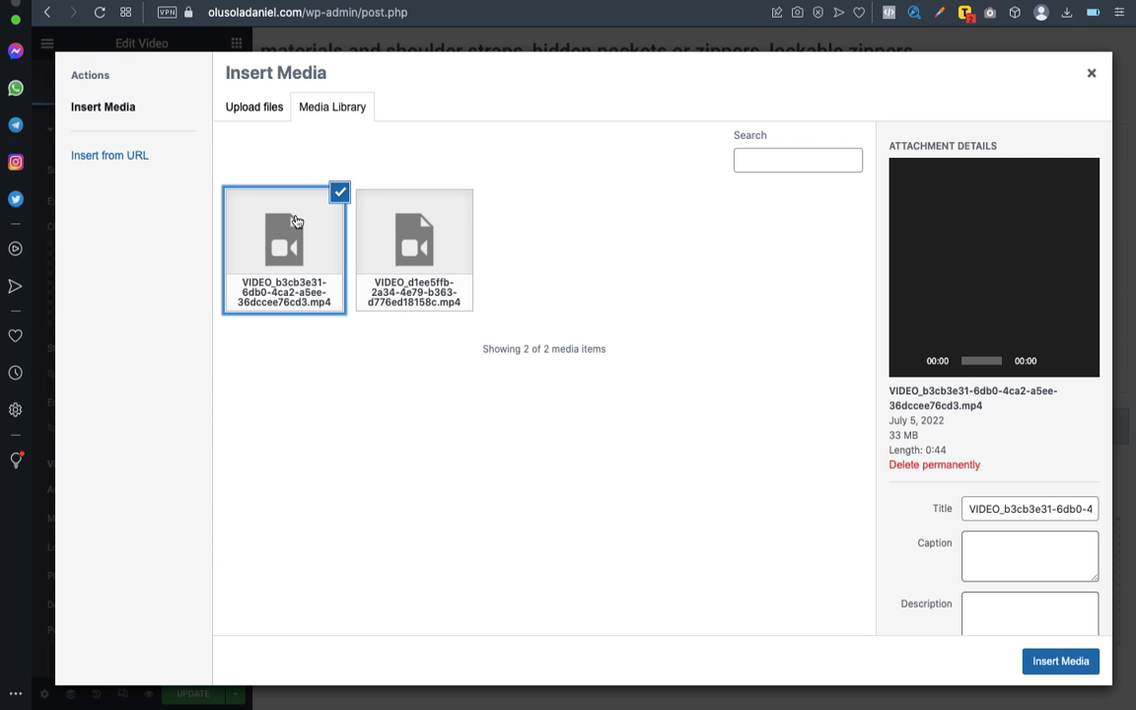
pyautogui.click(369, 245)
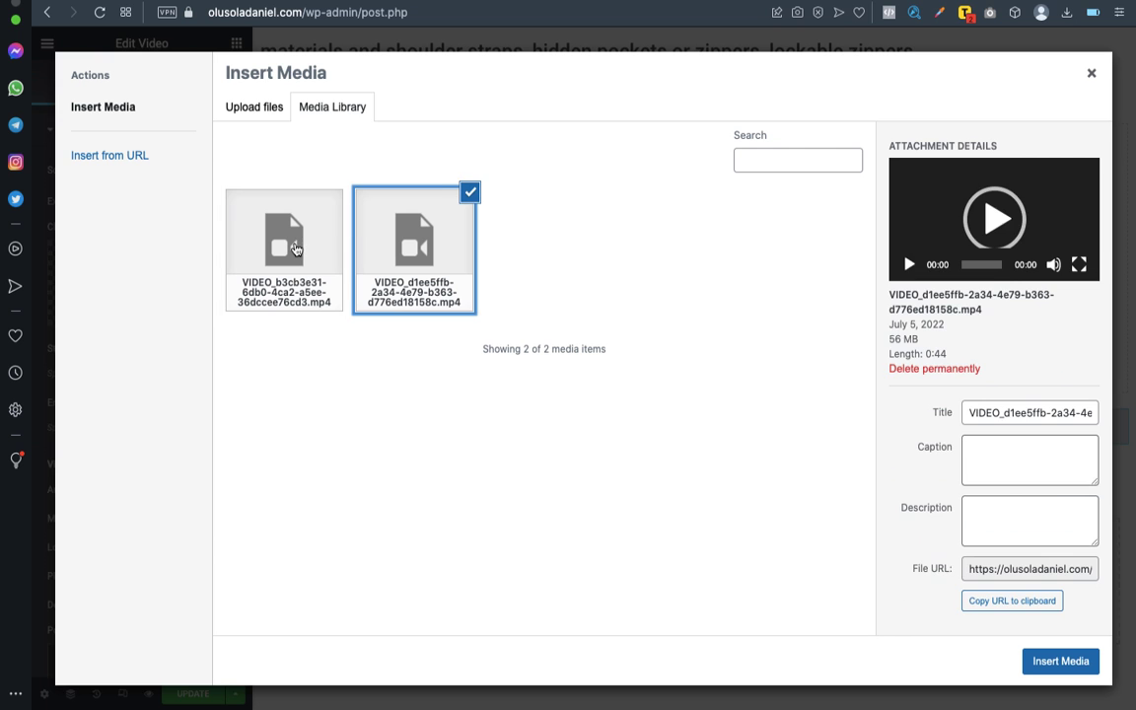
pyautogui.click(269, 225)
pyautogui.click(997, 270)
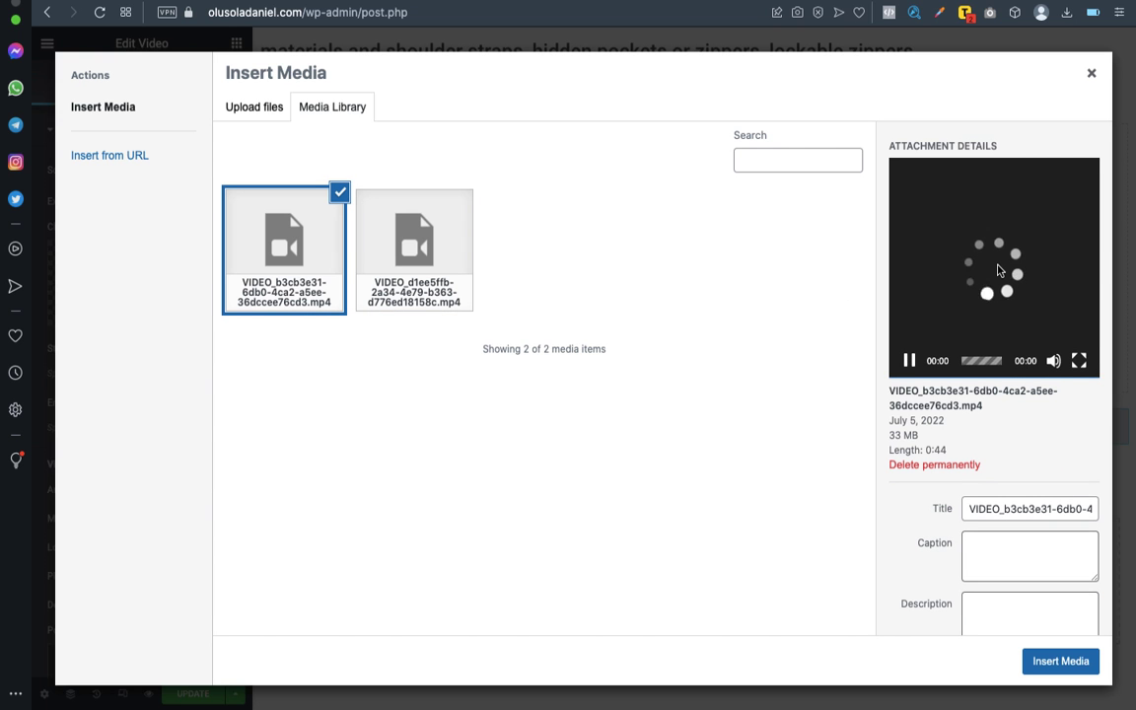
pyautogui.click(910, 361)
# Step: Open the file chooser for a new upload and look for the product video in Downloads and its untitled folder 4
pyautogui.click(252, 111)
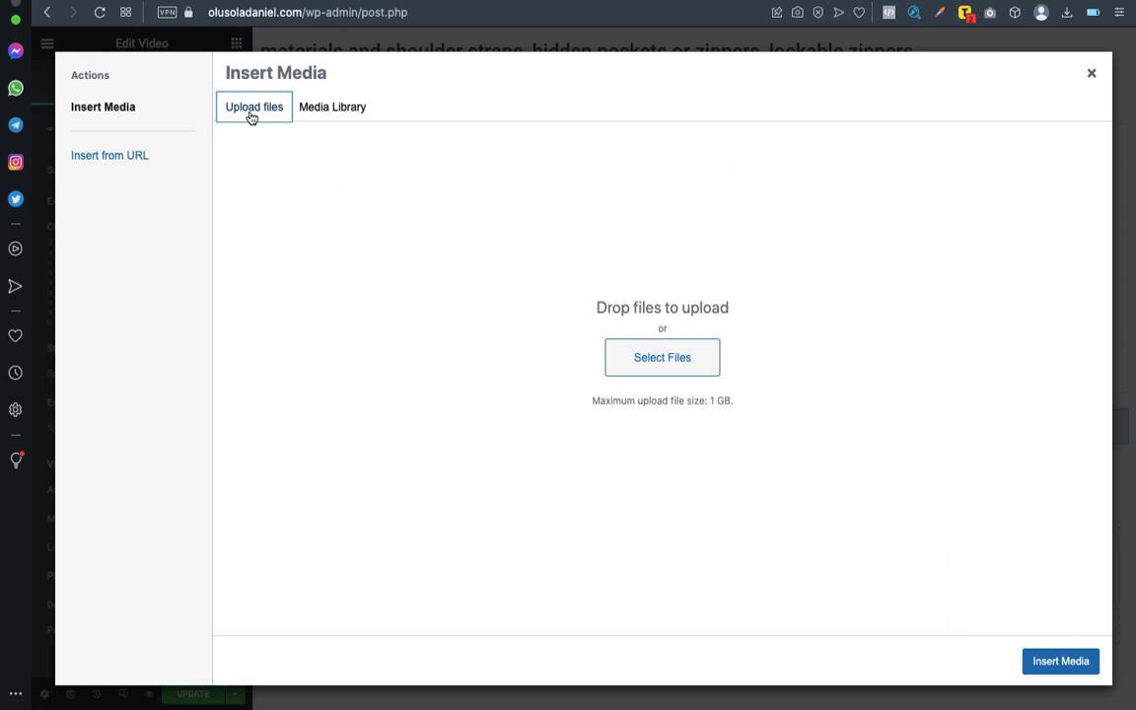
pyautogui.click(660, 367)
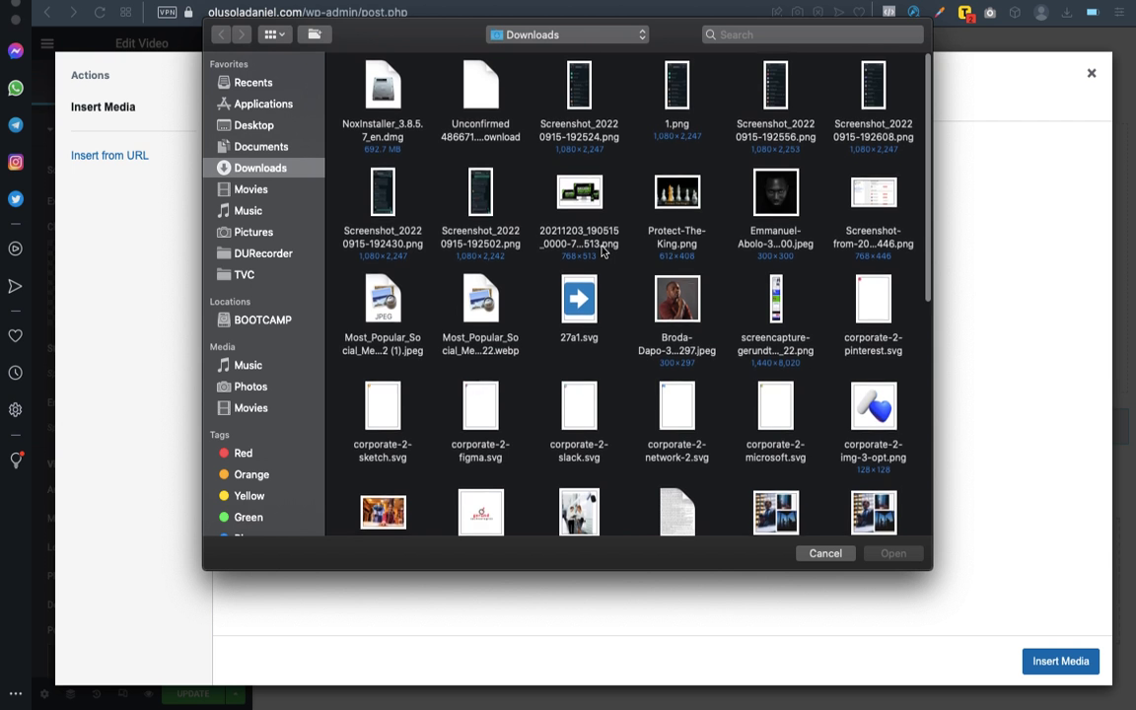
pyautogui.scroll(-1, 706, 251)
pyautogui.scroll(-10, 706, 251)
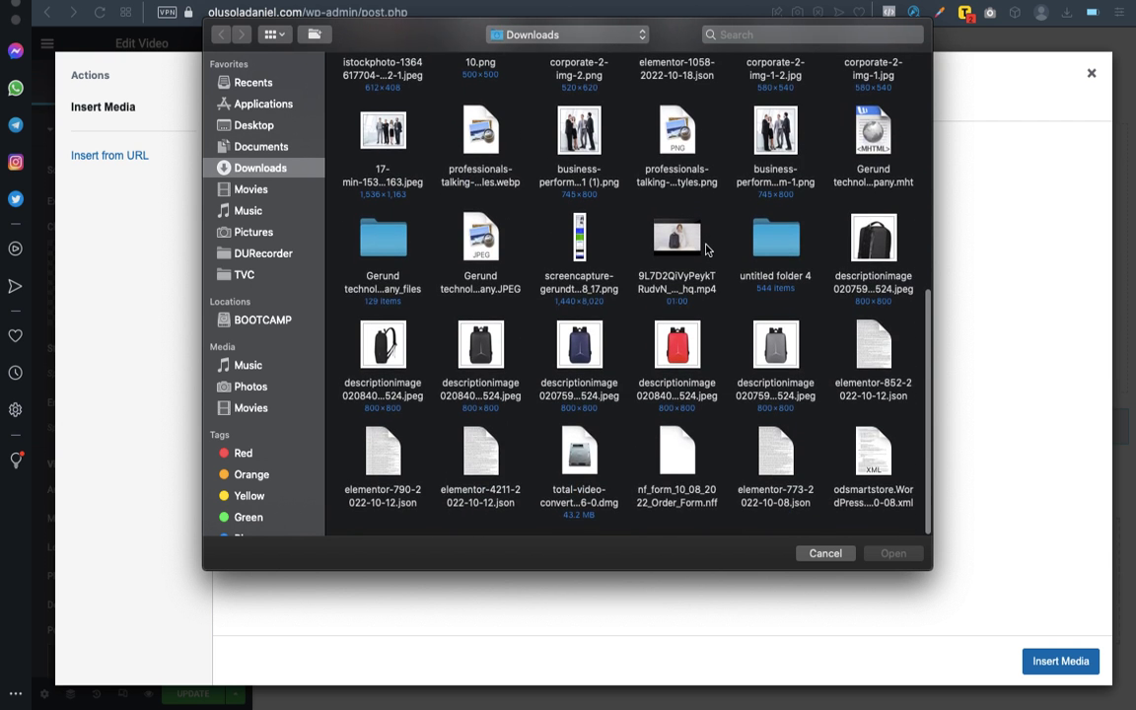
pyautogui.scroll(4, 706, 250)
pyautogui.scroll(8, 707, 250)
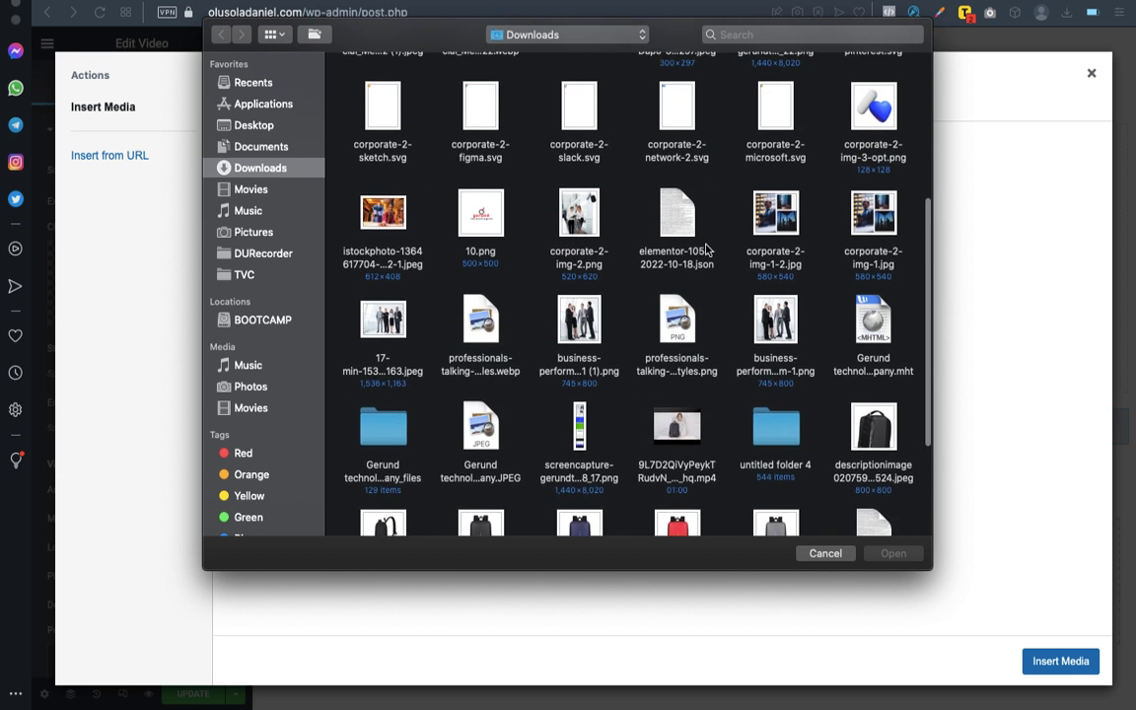
pyautogui.scroll(7, 707, 251)
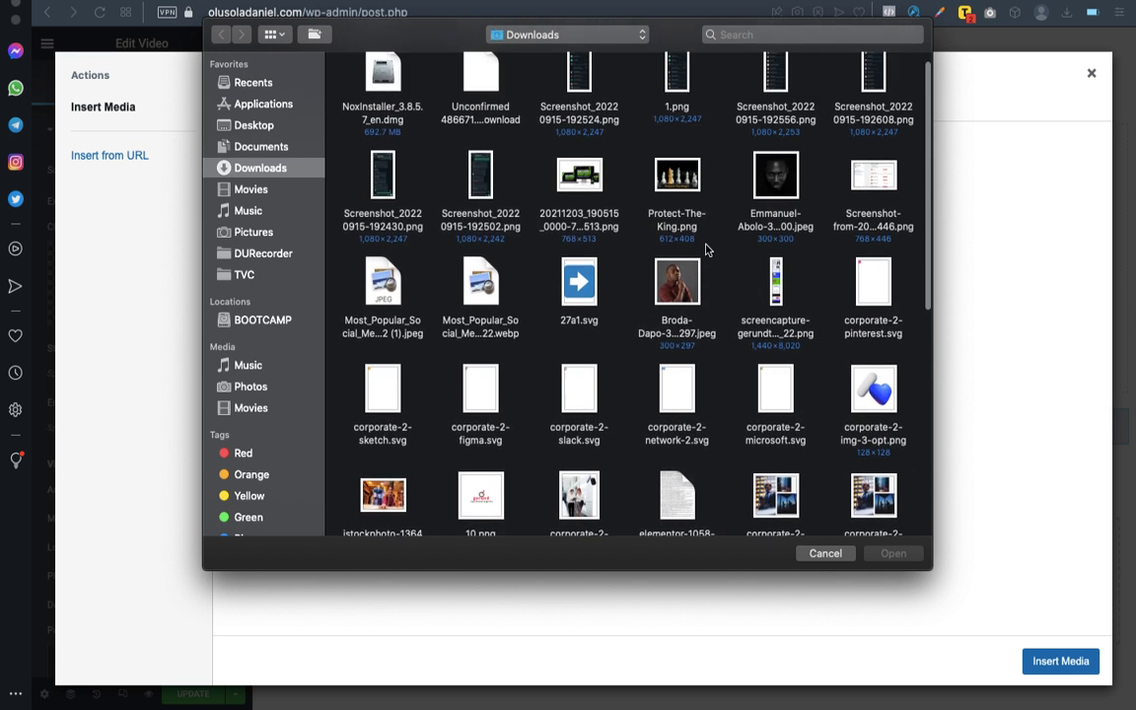
pyautogui.scroll(-6, 706, 251)
pyautogui.scroll(-12, 706, 251)
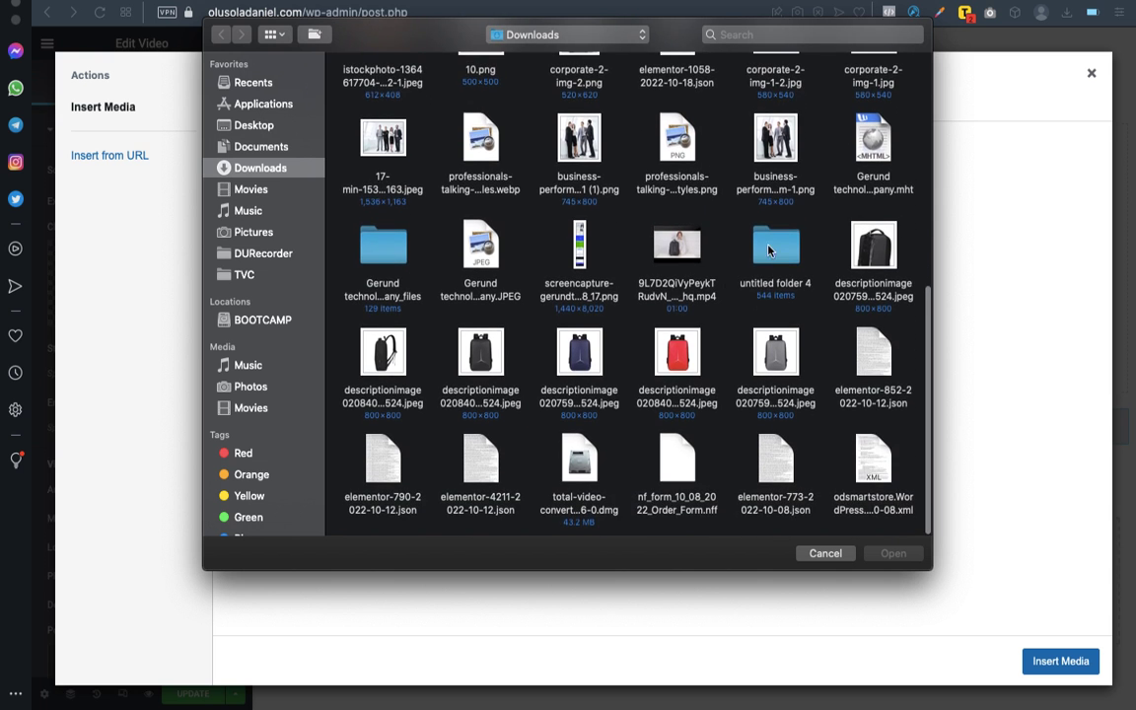
pyautogui.scroll(15, 706, 251)
pyautogui.scroll(-12, 765, 296)
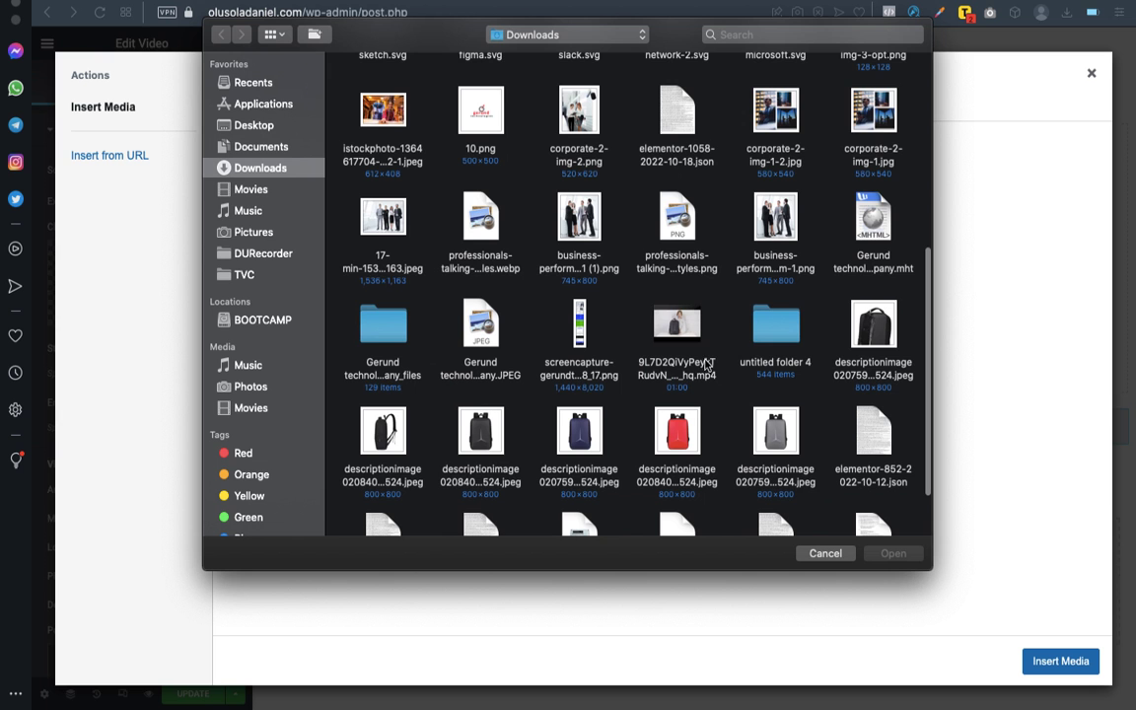
pyautogui.doubleClick(761, 346)
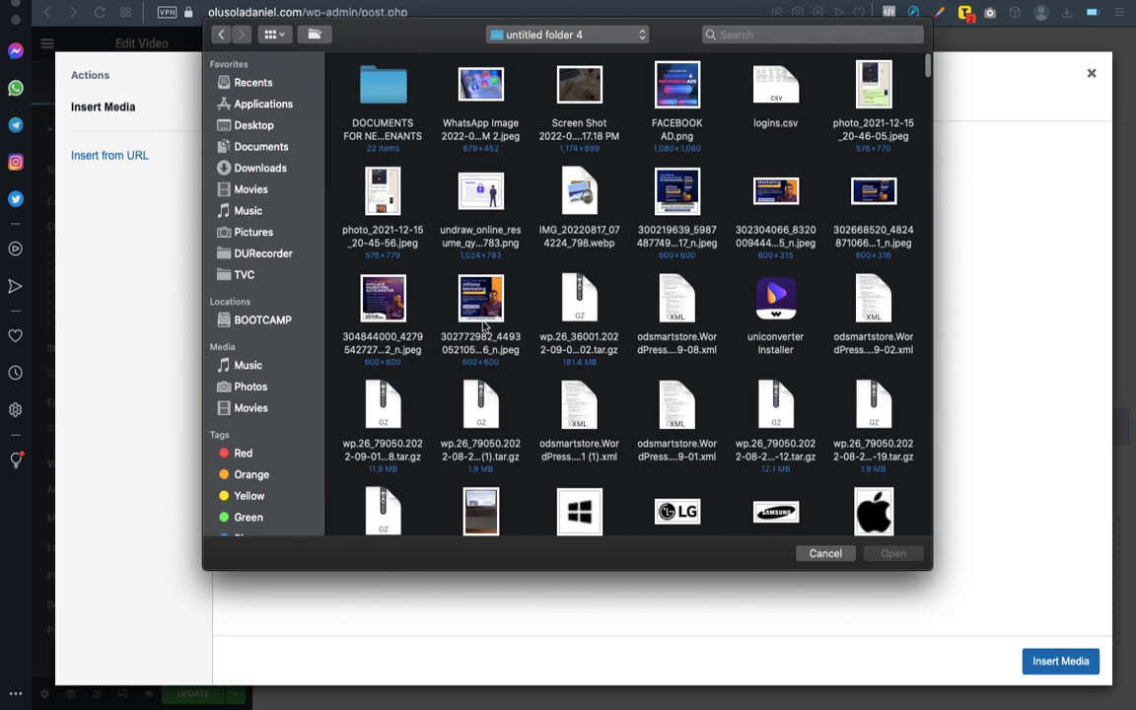
pyautogui.click(221, 35)
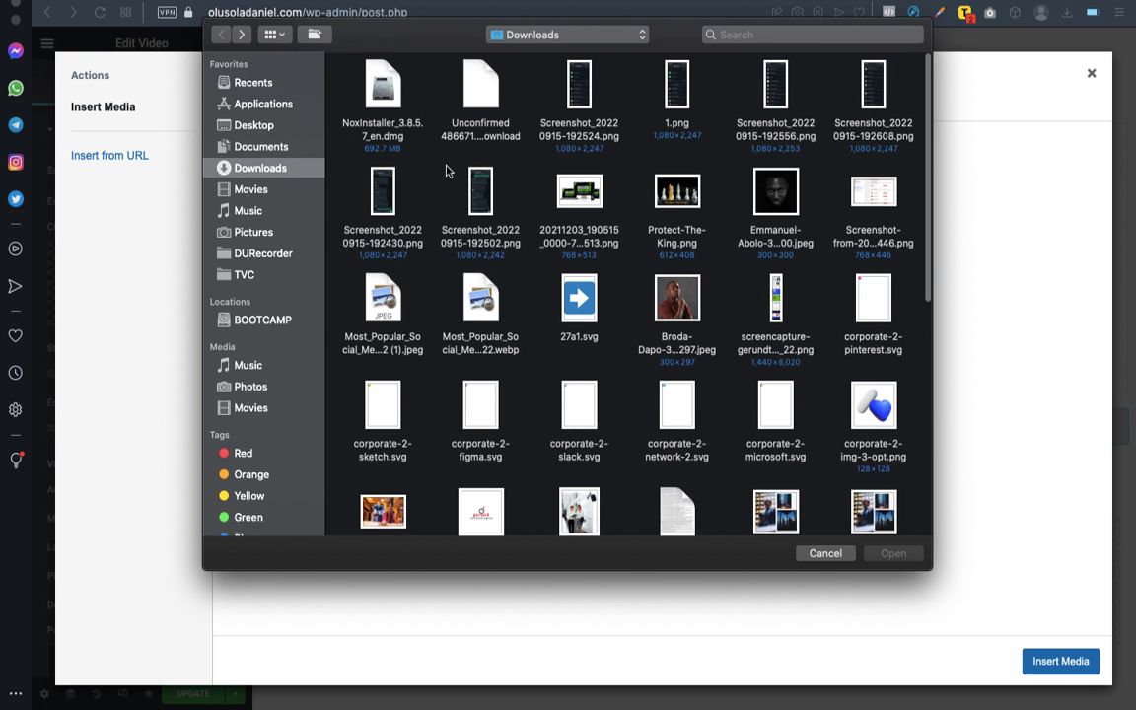
pyautogui.scroll(-12, 700, 358)
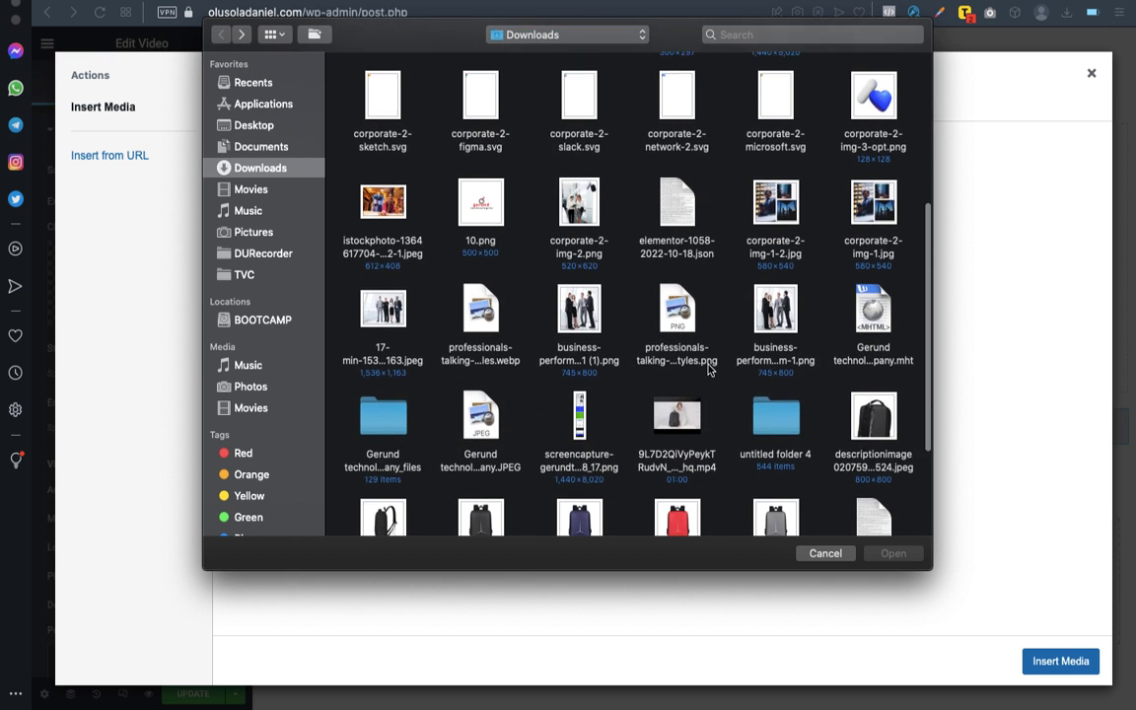
pyautogui.click(696, 404)
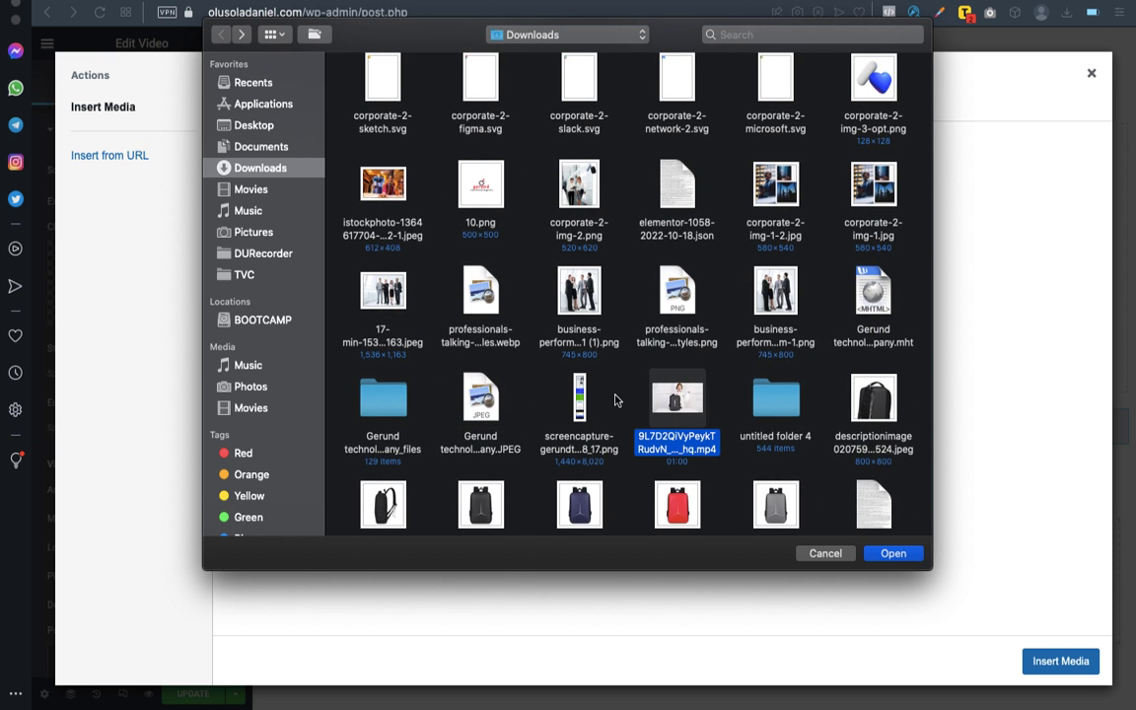
pyautogui.doubleClick(690, 410)
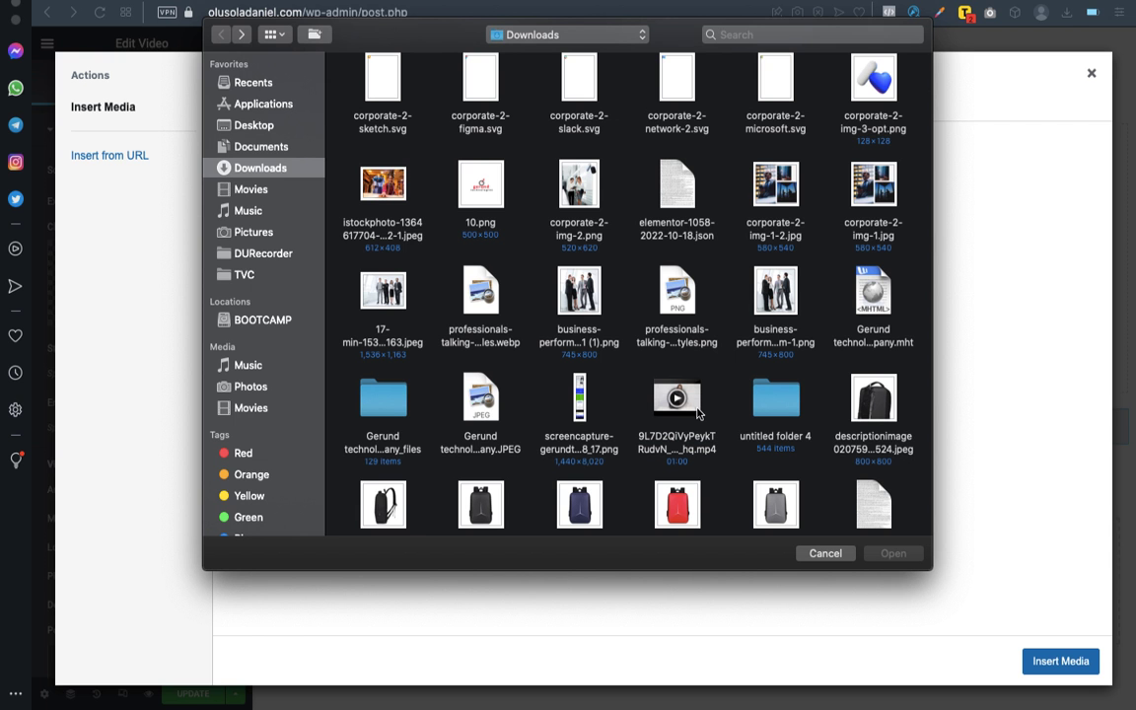
pyautogui.click(693, 410)
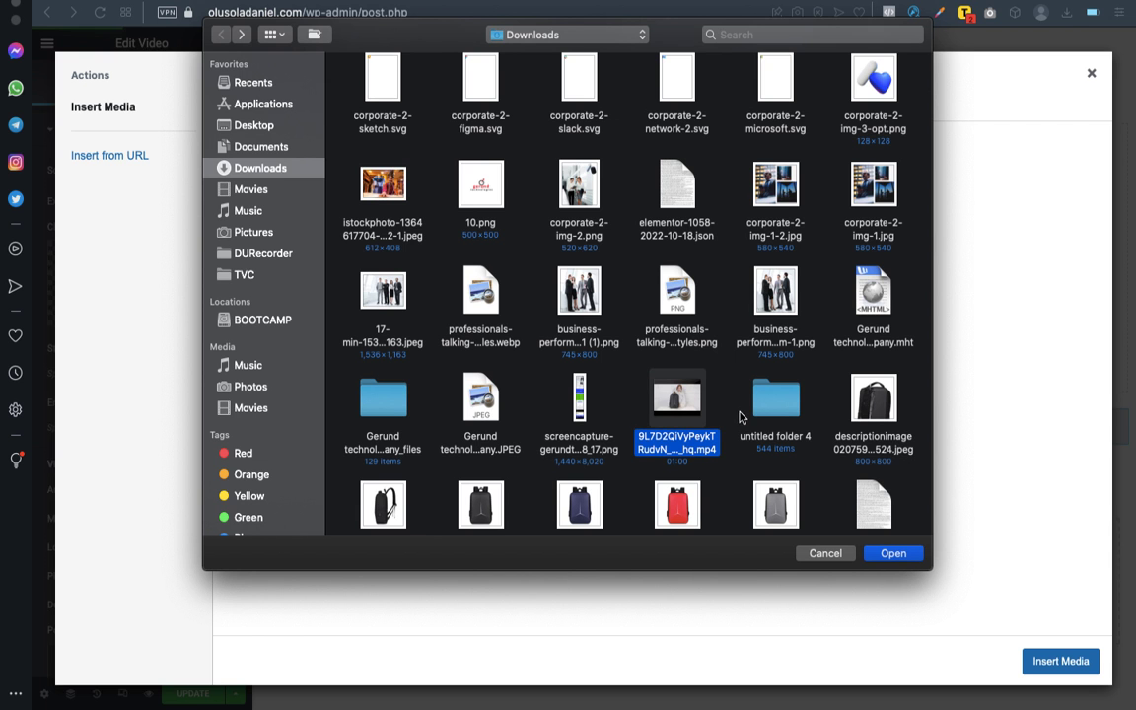
pyautogui.scroll(-3, 730, 404)
pyautogui.click(894, 555)
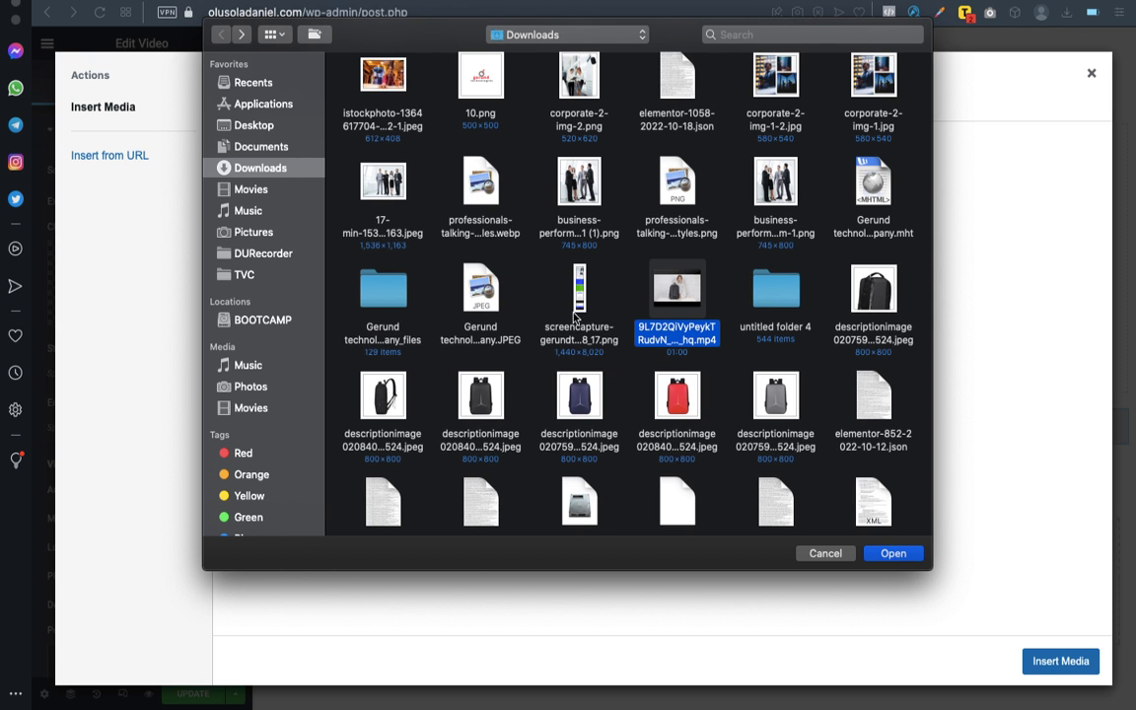
pyautogui.moveTo(690, 308)
pyautogui.click(898, 559)
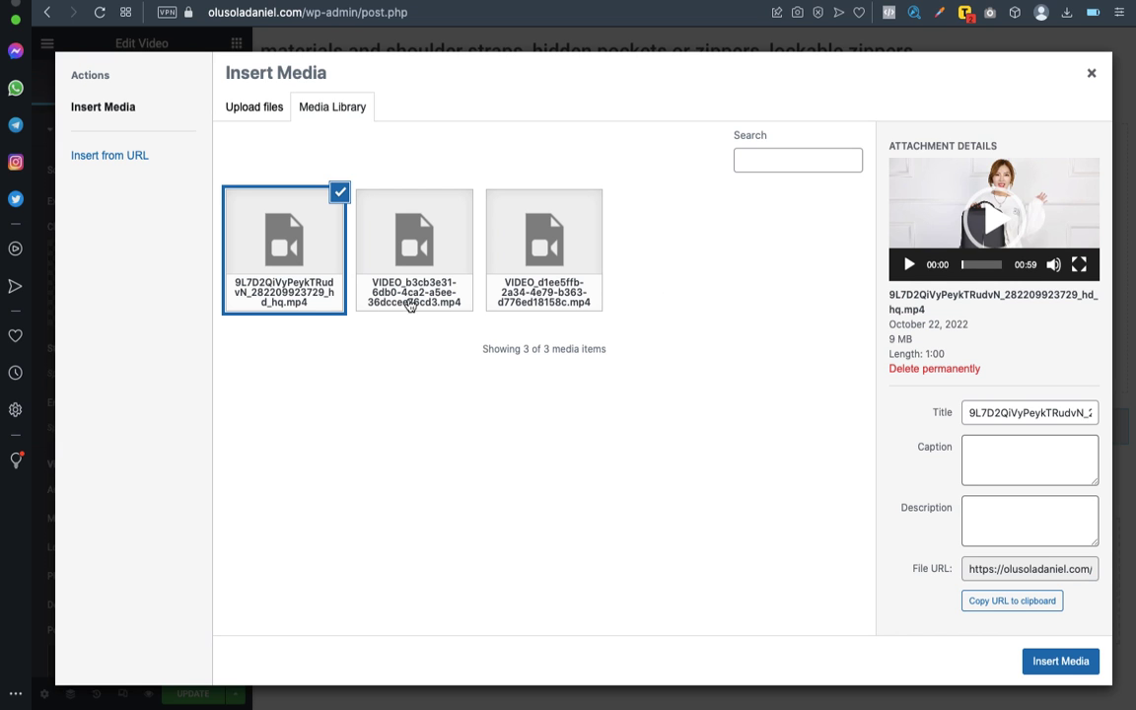
pyautogui.click(1044, 666)
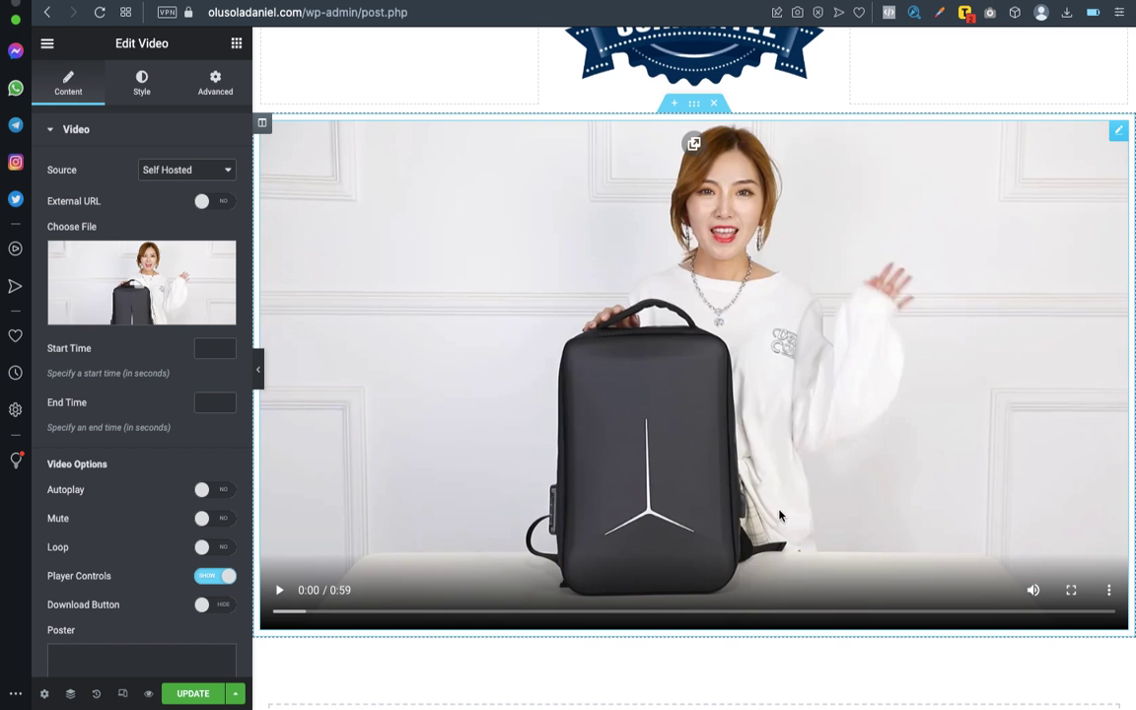
# Step: Play the inserted backpack video on the page, lower its volume to about half, and pause it
pyautogui.moveTo(1035, 592)
pyautogui.click(279, 590)
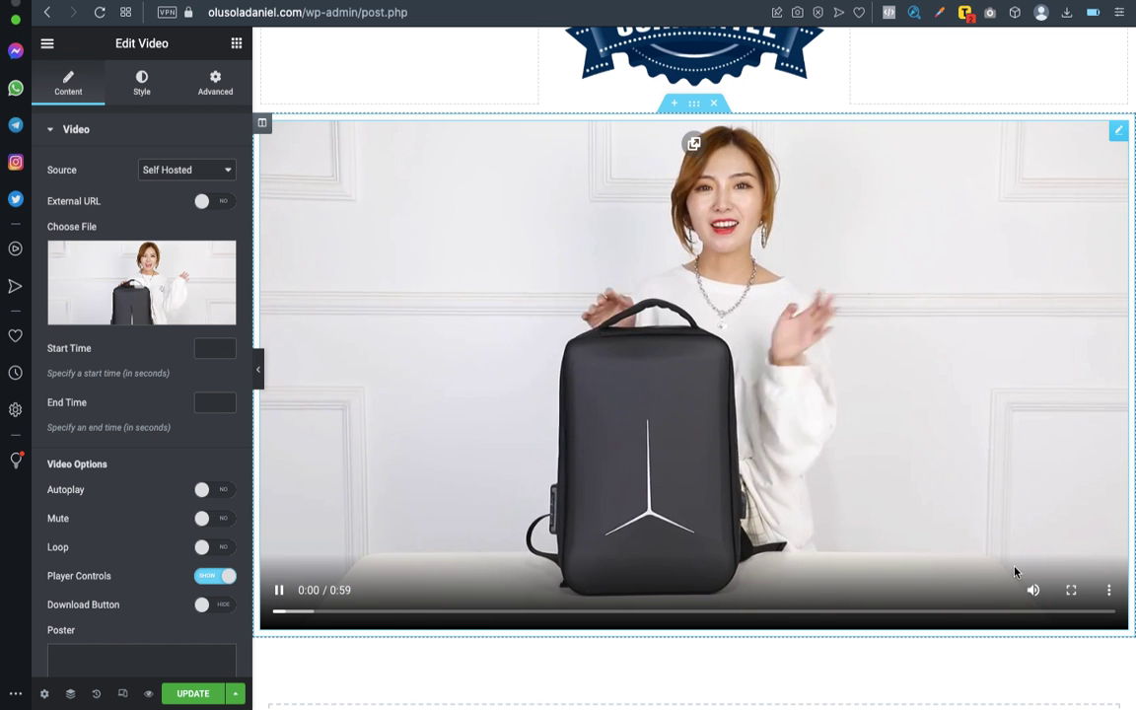
pyautogui.moveTo(1033, 591)
pyautogui.moveTo(1008, 595)
pyautogui.mouseDown()
pyautogui.moveTo(988, 593)
pyautogui.moveTo(999, 593)
pyautogui.mouseUp()
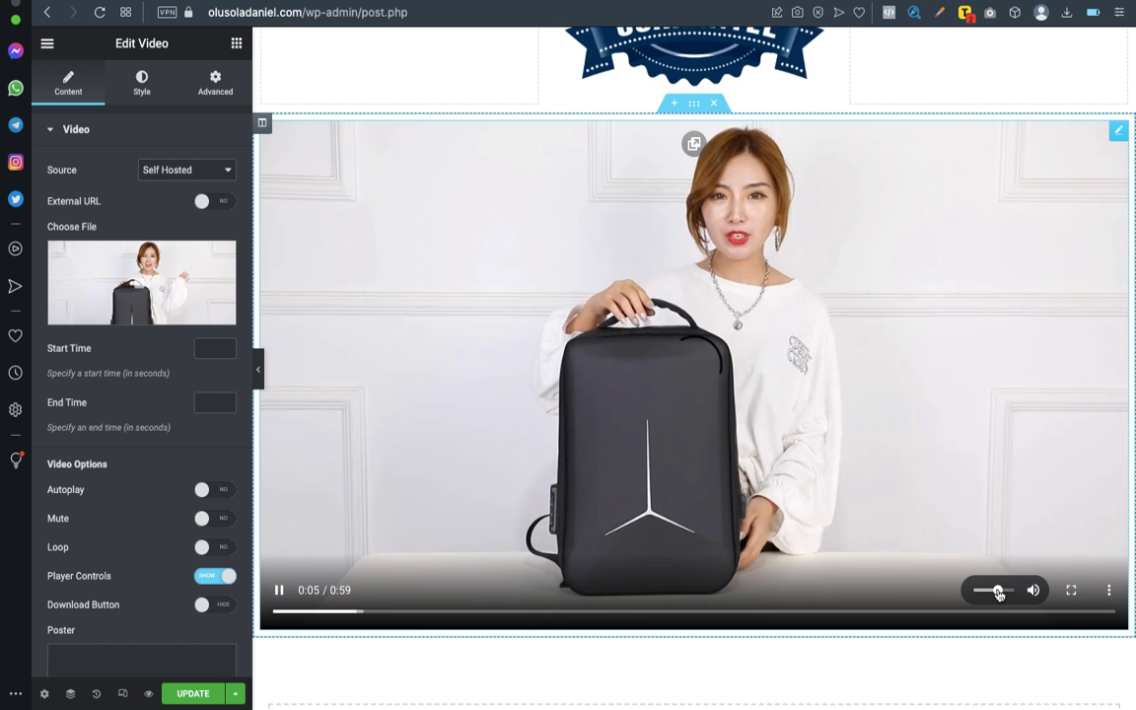
pyautogui.click(281, 590)
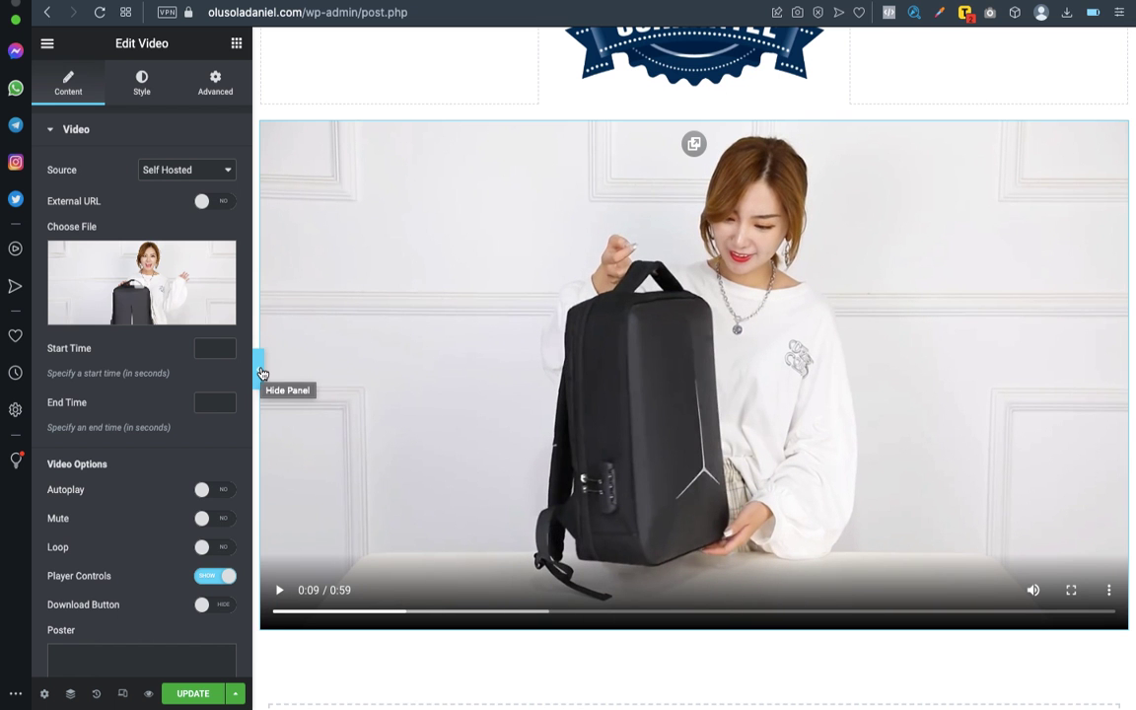
# Step: Examine the video's placement below the guarantee badge and the playback options of the video widget
pyautogui.scroll(-3, 864, 459)
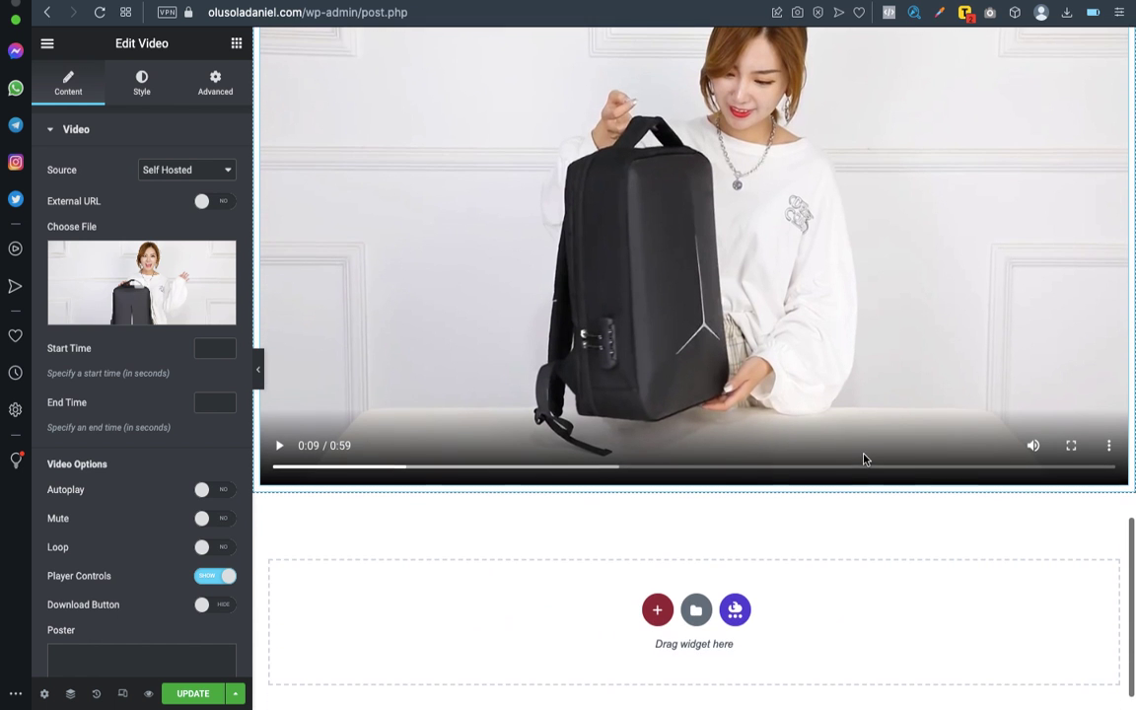
pyautogui.scroll(2, 575, 344)
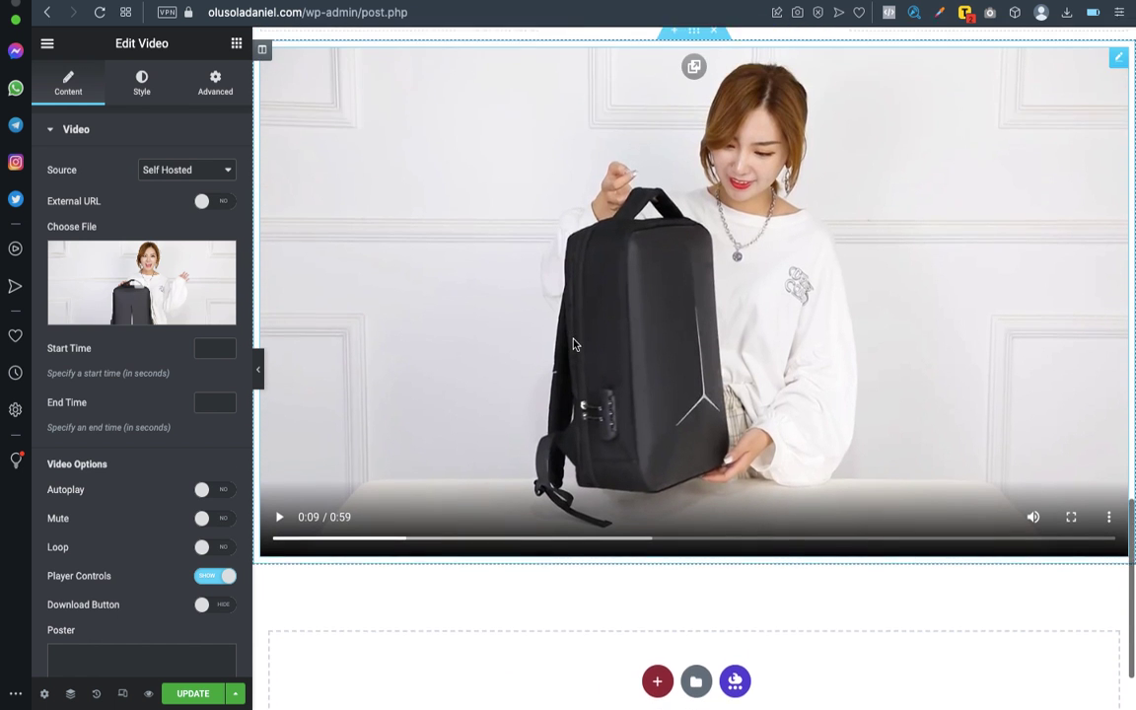
pyautogui.scroll(1, 575, 344)
pyautogui.scroll(-4, 109, 390)
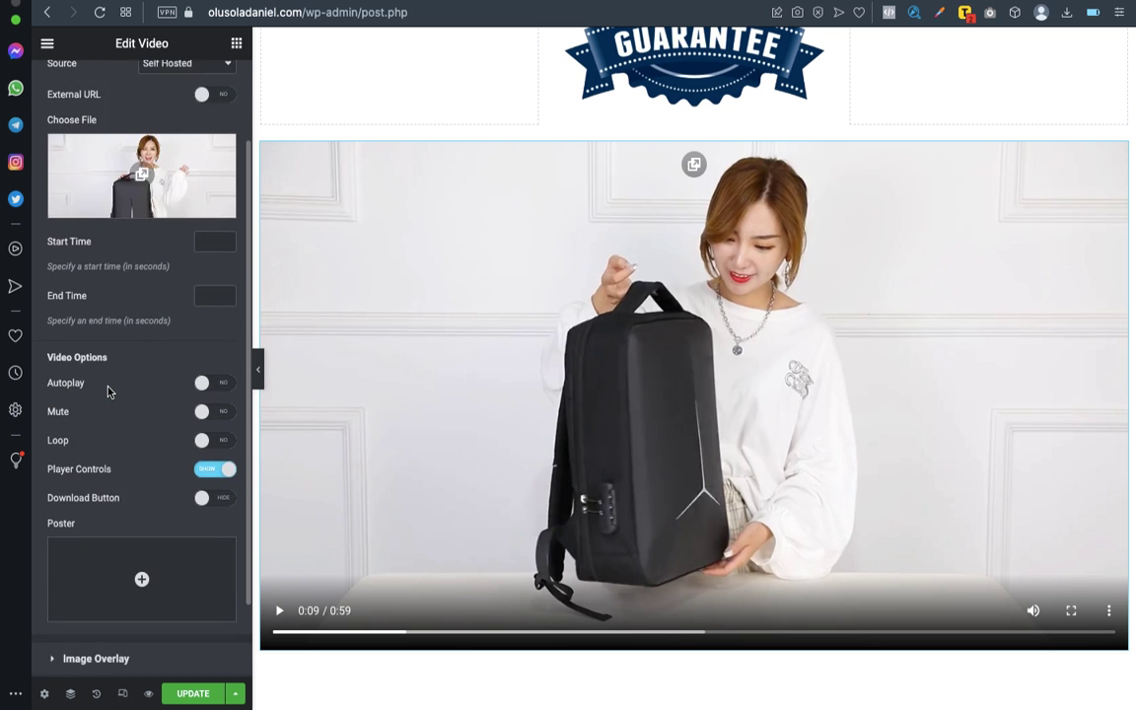
pyautogui.scroll(3, 111, 296)
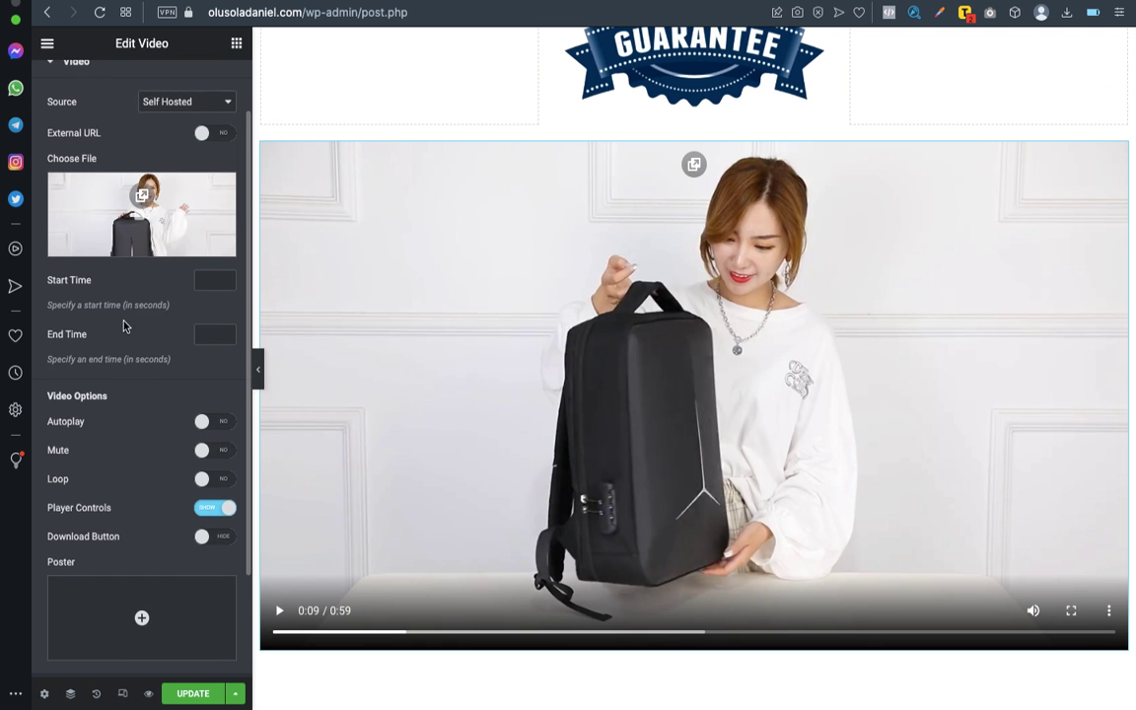
pyautogui.scroll(-1, 112, 472)
pyautogui.scroll(1, 111, 472)
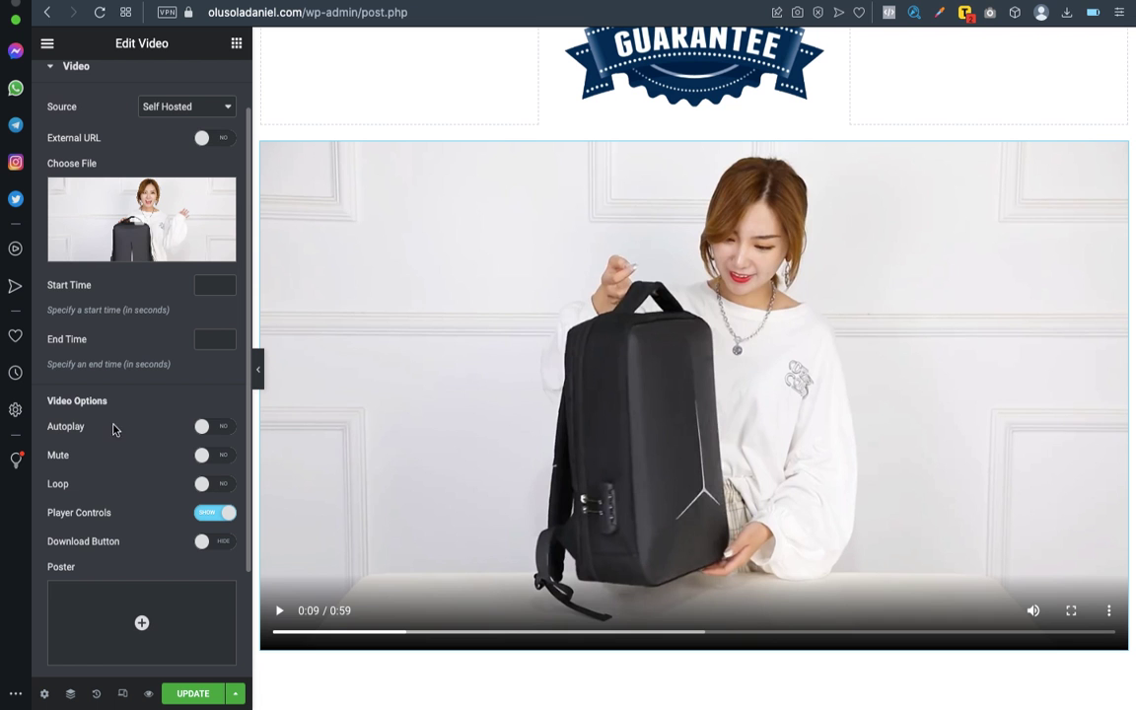
# Step: Try the Autoplay and Mute options on the backpack video, switching each on and back off
pyautogui.click(203, 428)
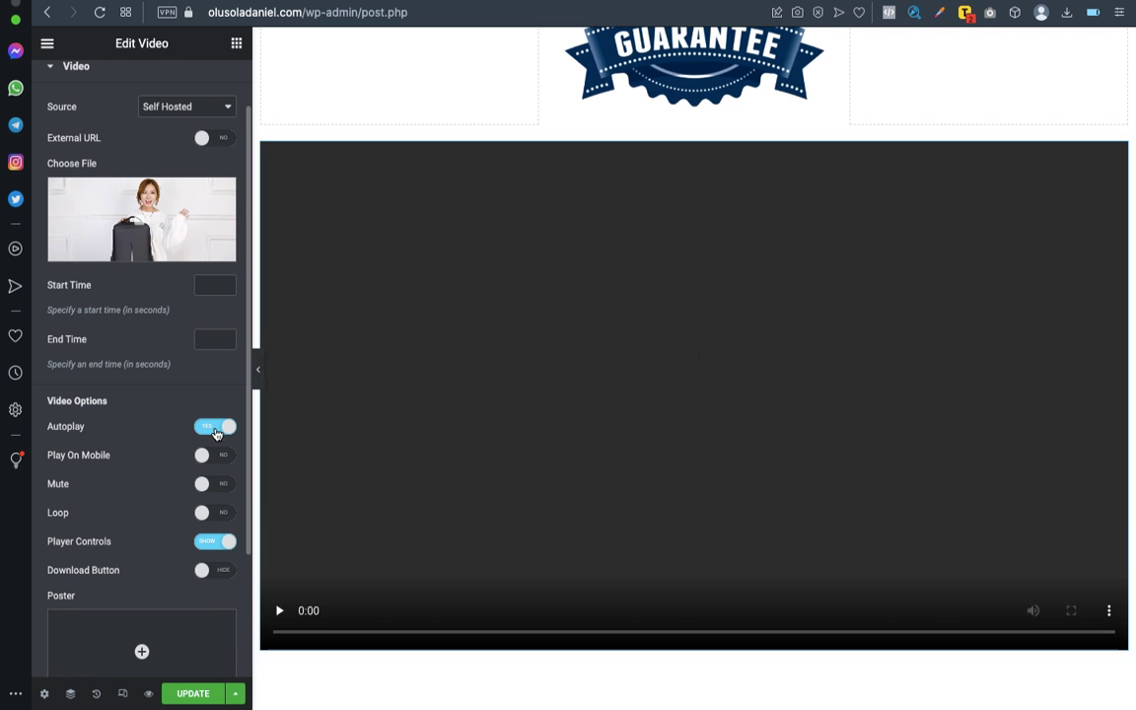
pyautogui.click(216, 429)
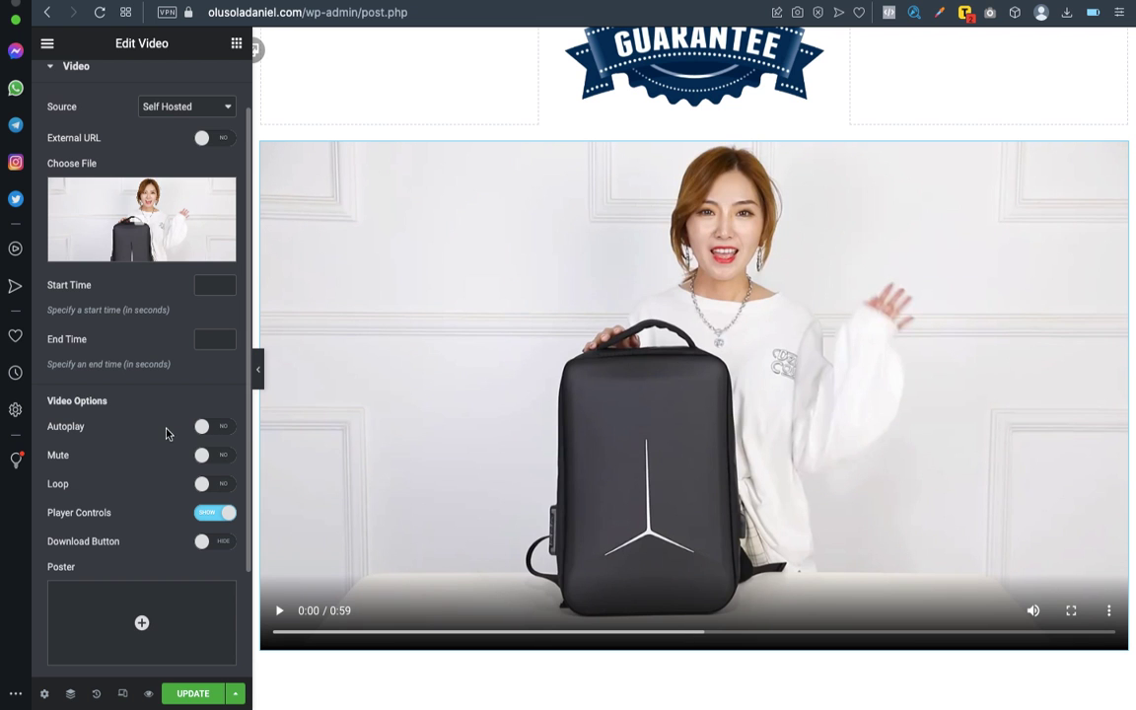
pyautogui.scroll(-2, 159, 434)
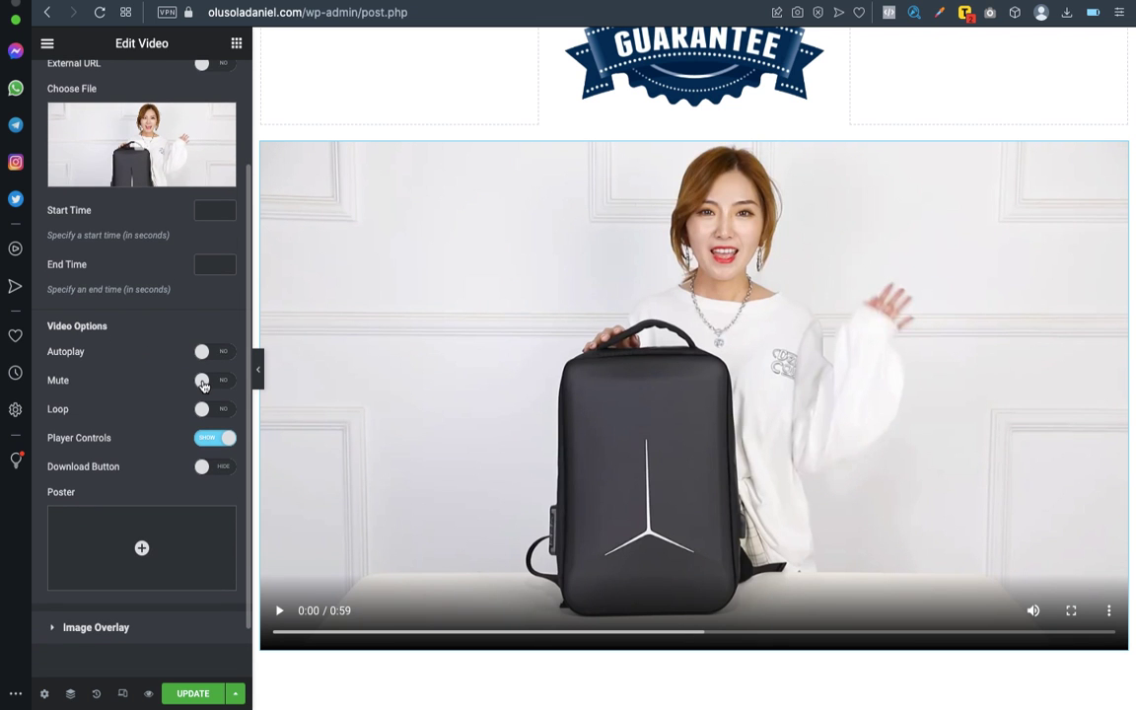
pyautogui.click(203, 352)
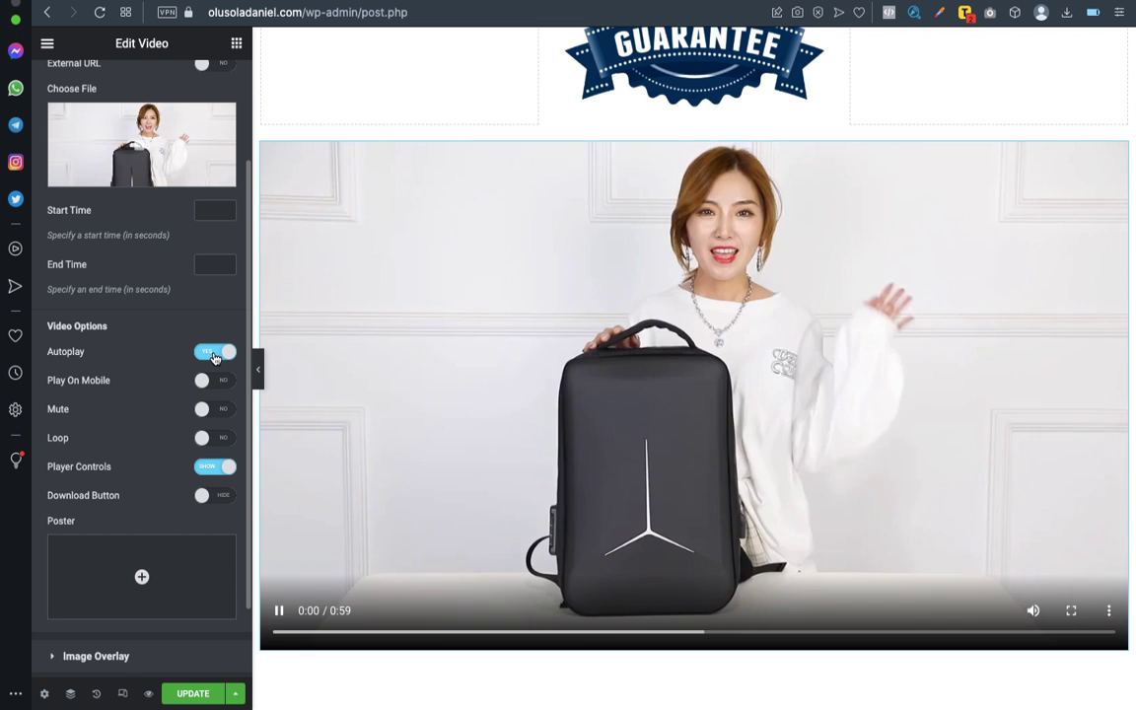
pyautogui.click(204, 353)
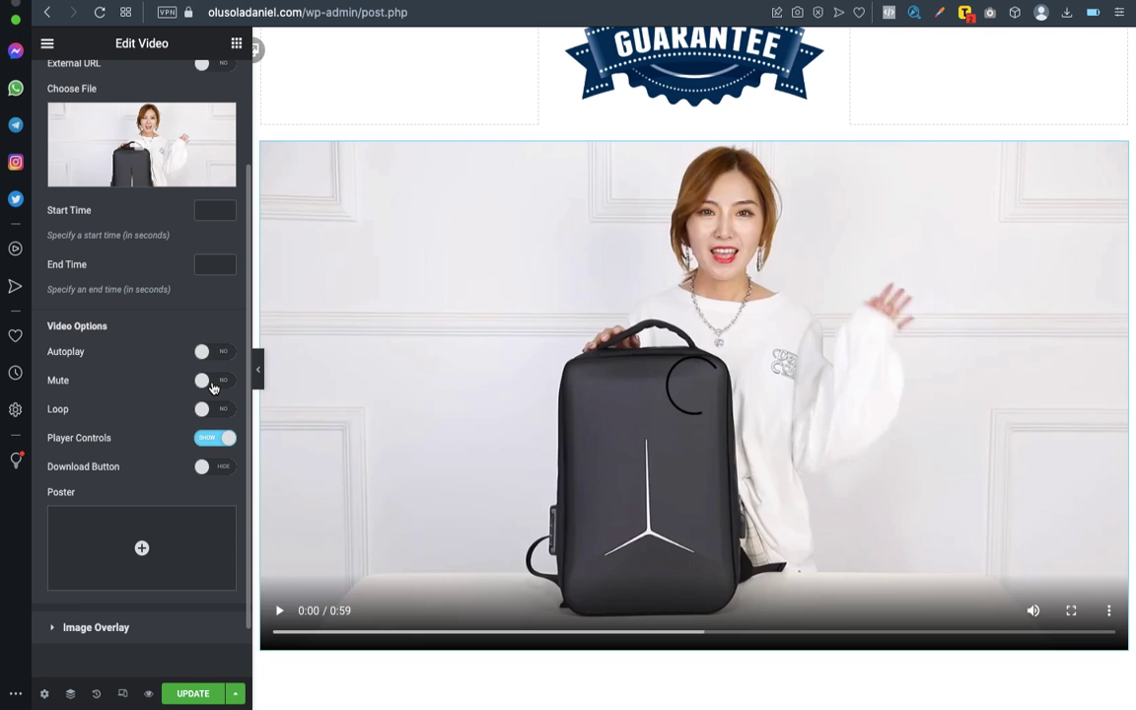
pyautogui.click(205, 381)
pyautogui.click(210, 384)
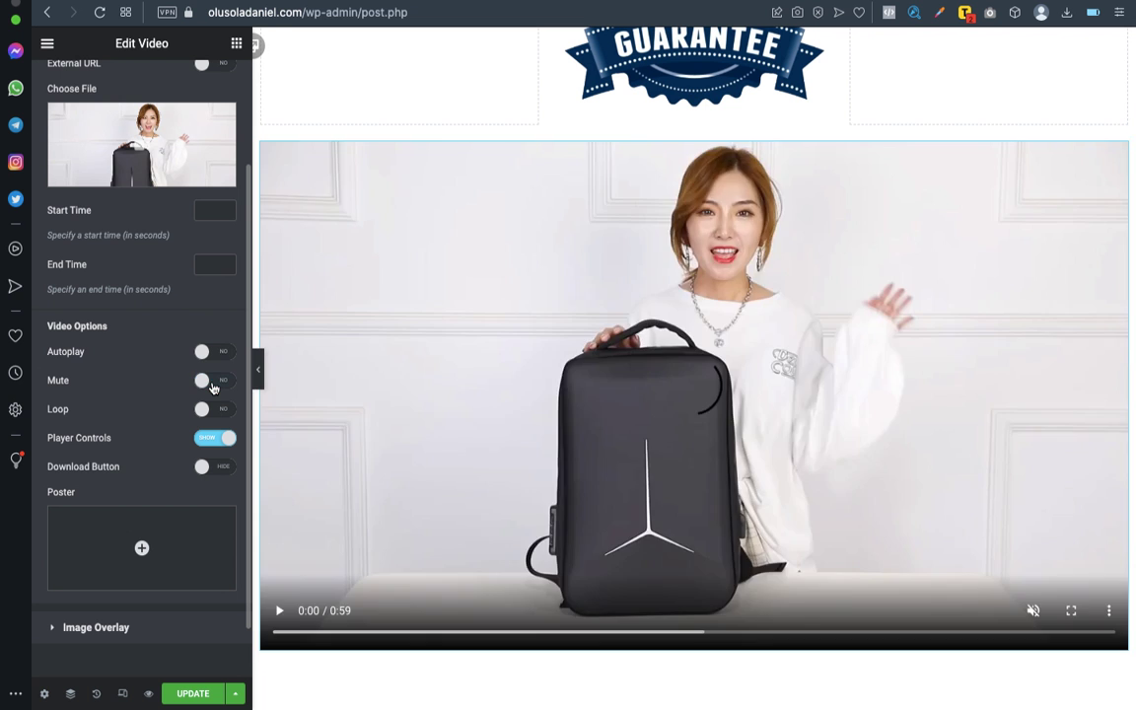
pyautogui.click(216, 354)
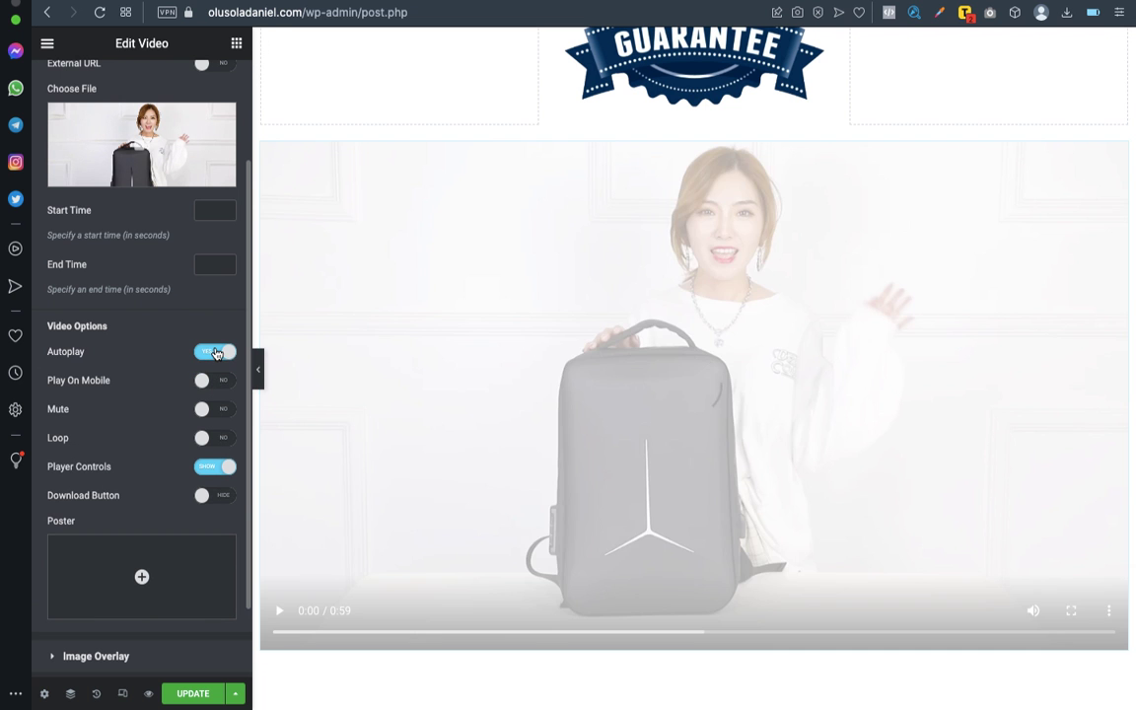
pyautogui.click(216, 355)
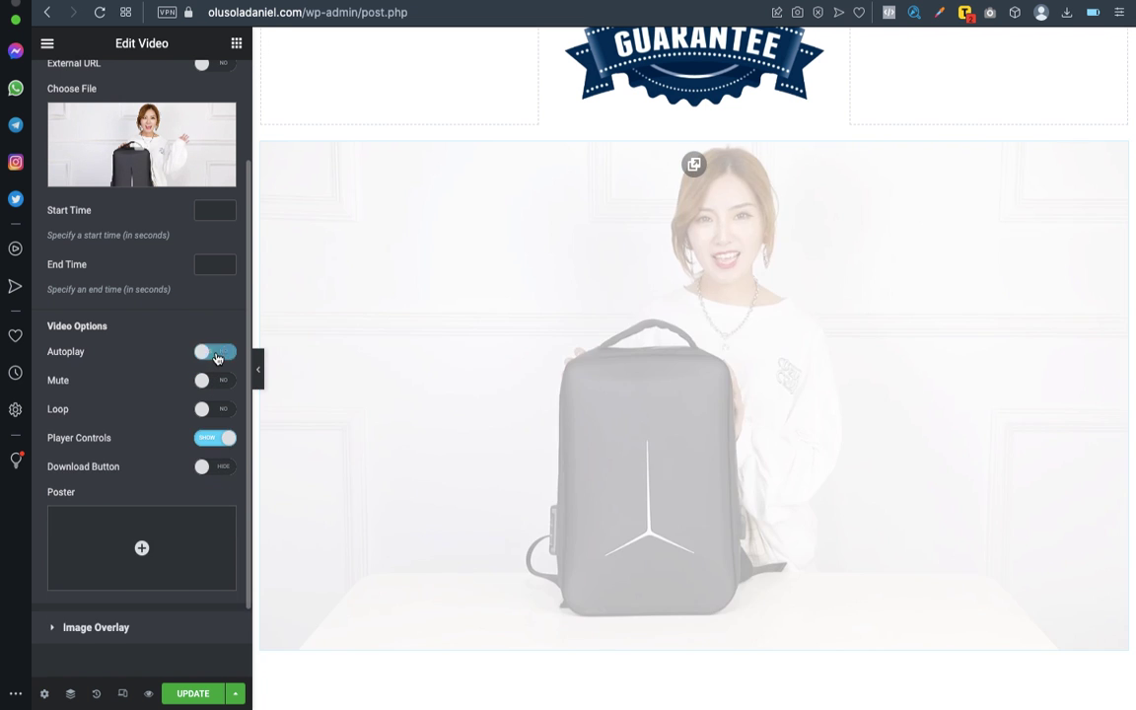